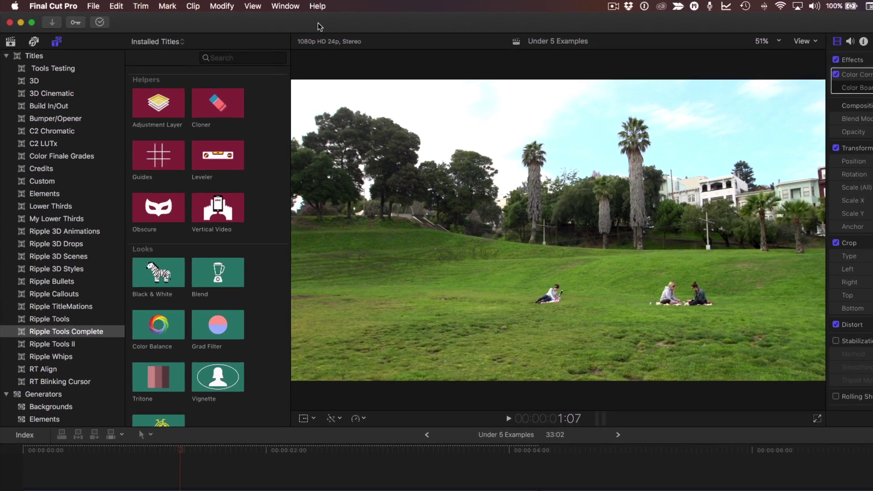
# Mark the full park clip and connect the Cloner title over it, showing Target Size 25.0.
pyautogui.scroll(-10, 315, 167)
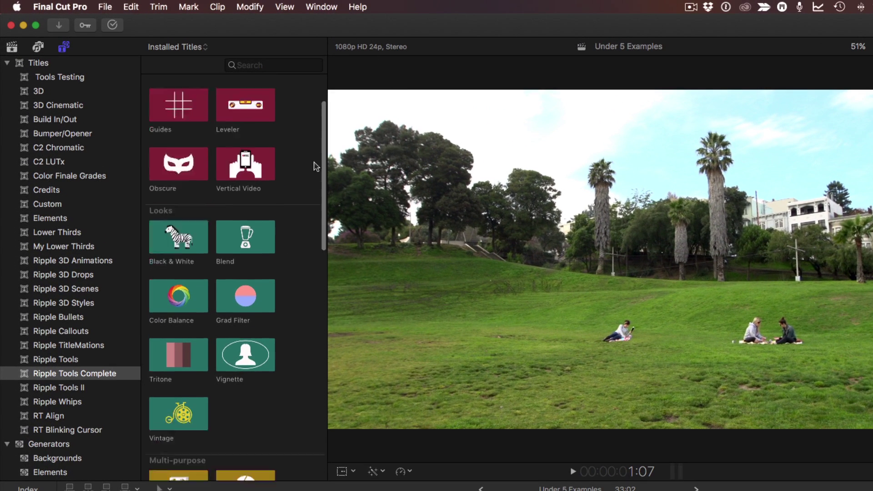
pyautogui.scroll(-10, 315, 166)
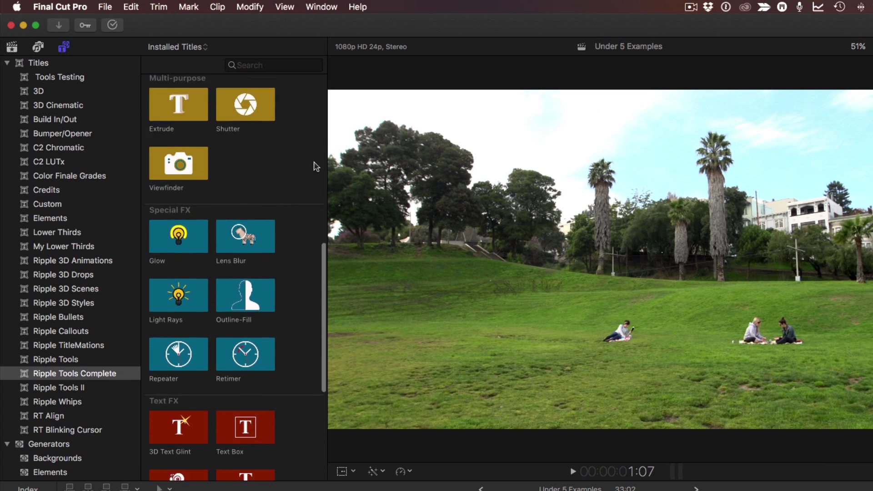
pyautogui.moveTo(322, 335); pyautogui.dragTo(327, 83)
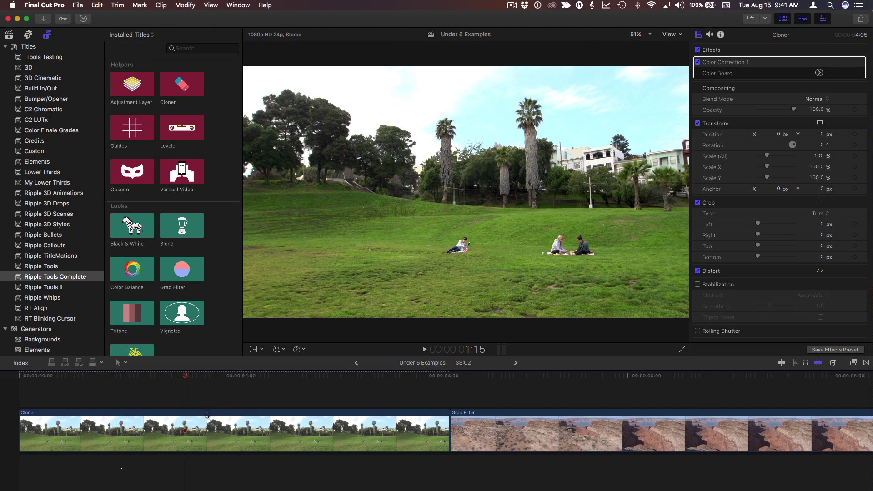
pyautogui.press('c')
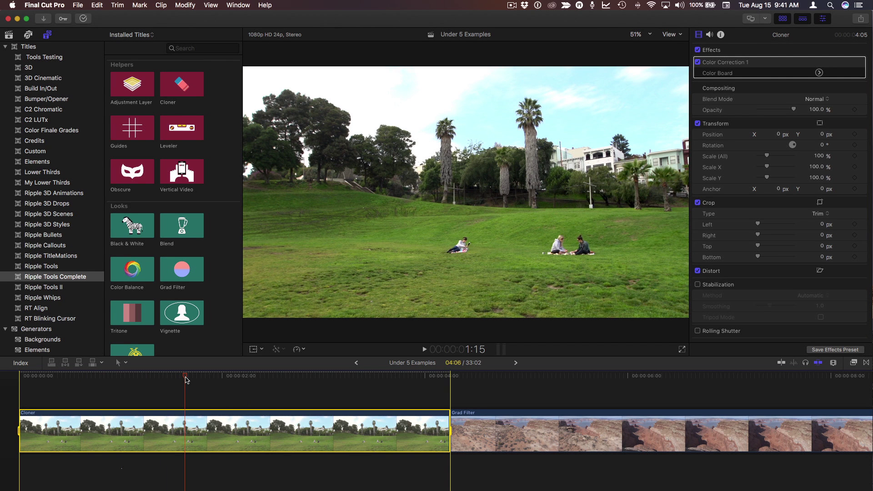
pyautogui.click(179, 88)
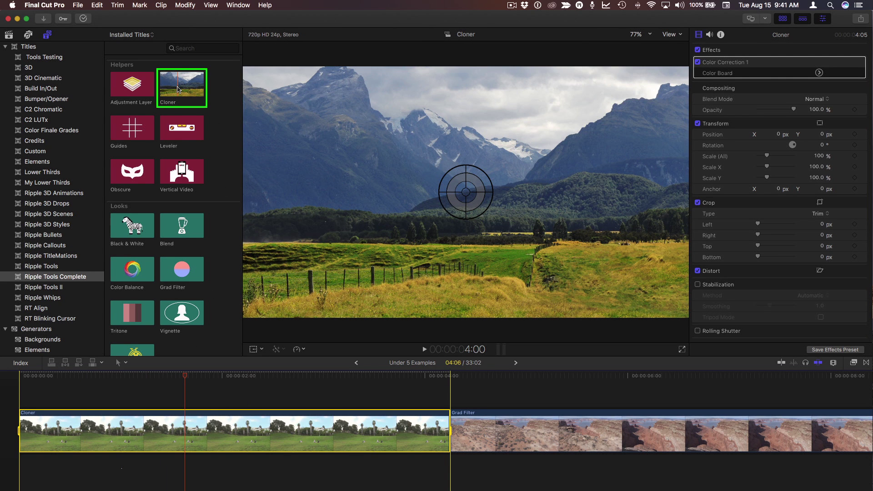
pyautogui.press('q')
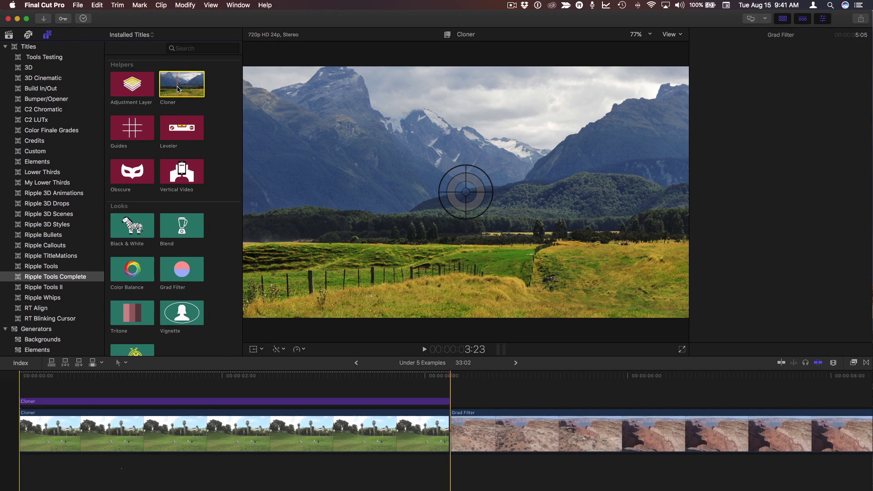
pyautogui.click(189, 383)
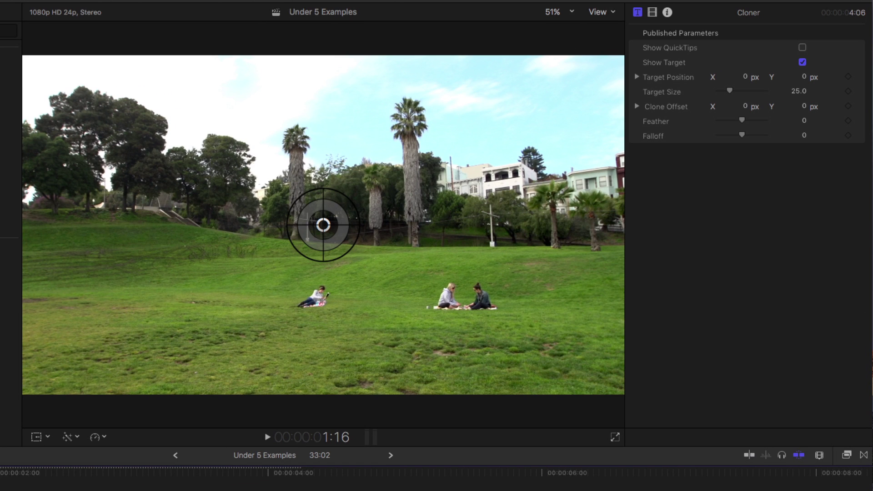
# Drag the Cloner target onto the woman lying on the lawn, then toggle QuickTips on and off.
pyautogui.moveTo(323, 226); pyautogui.dragTo(319, 300)
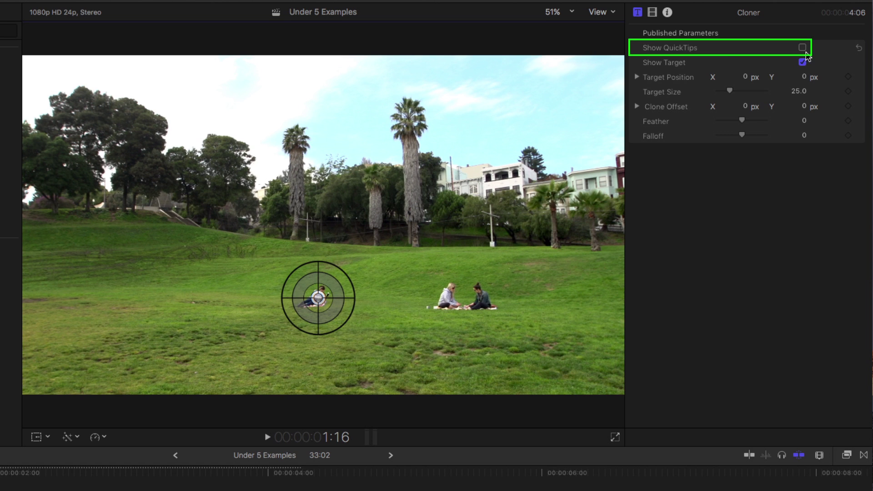
pyautogui.click(803, 47)
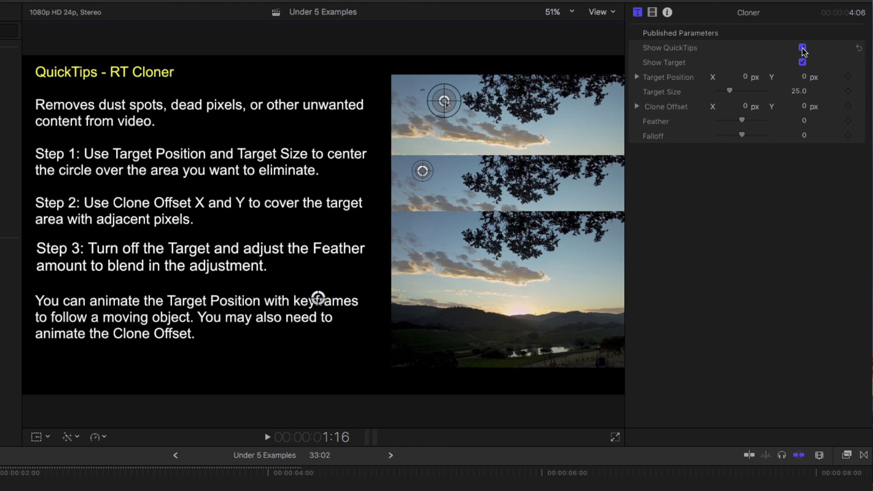
pyautogui.click(802, 48)
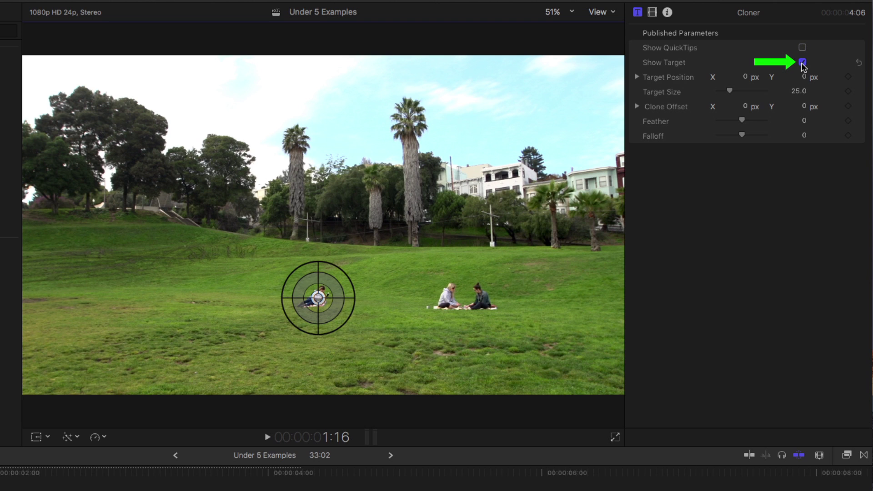
# Hide the target, offset the clone, and set Target Size 23.0 and Feather 173.0 to erase the woman.
pyautogui.click(803, 63)
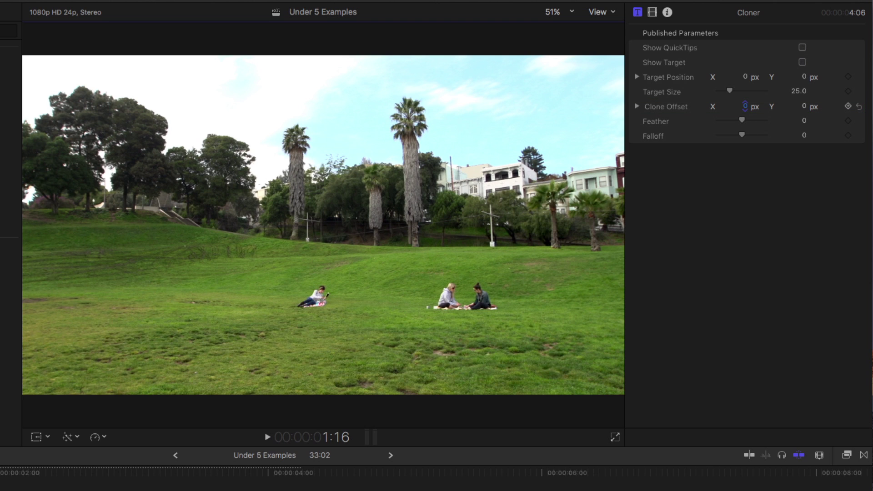
pyautogui.moveTo(745, 106); pyautogui.dragTo(745, 106)
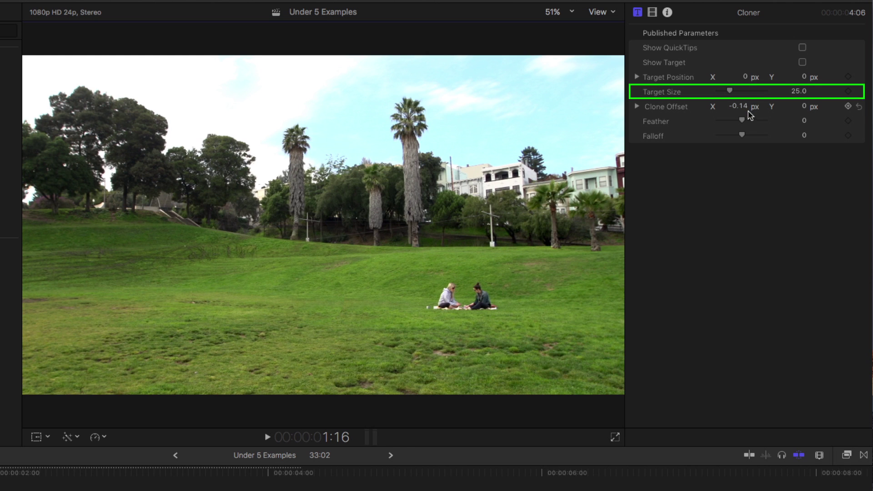
pyautogui.moveTo(800, 91); pyautogui.dragTo(799, 91)
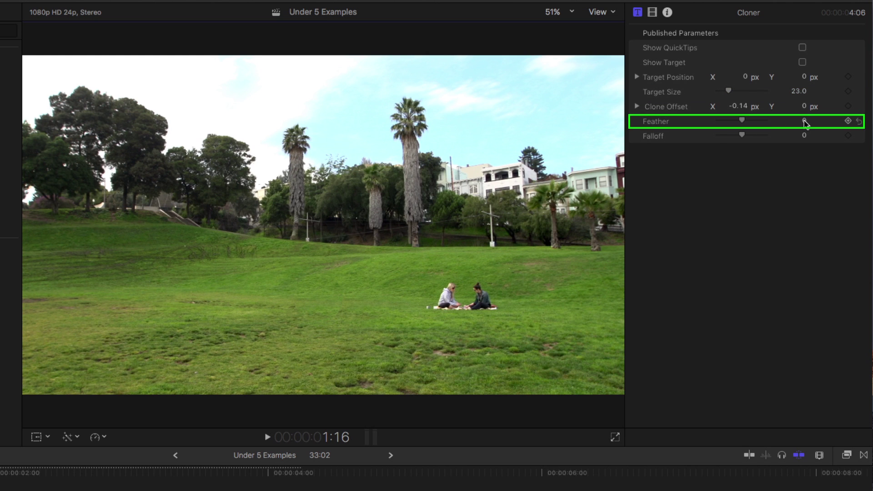
pyautogui.moveTo(804, 122); pyautogui.dragTo(804, 121)
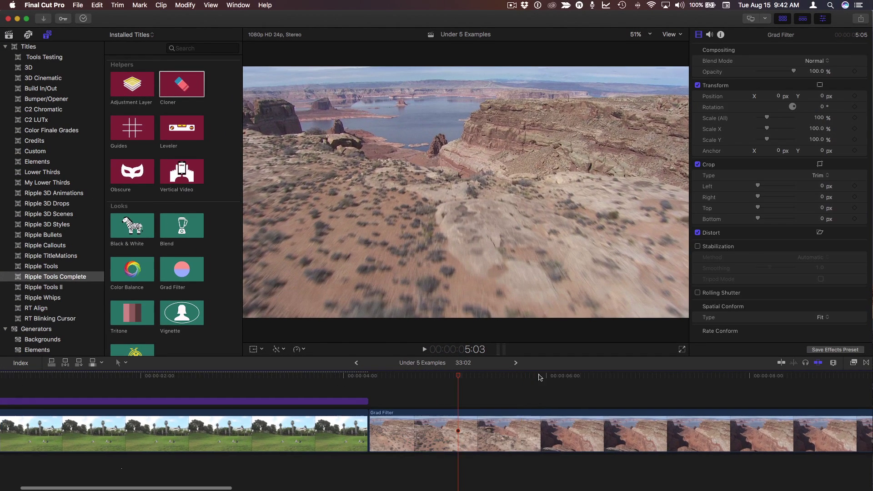
# Mark the whole canyon clip and connect the Grad Filter title above it.
pyautogui.hscroll(10, 539, 377)
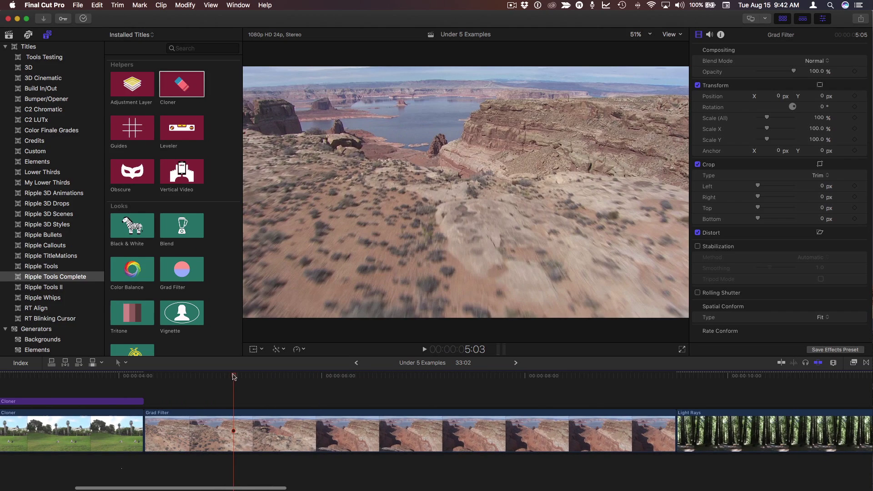
pyautogui.moveTo(235, 377); pyautogui.dragTo(409, 395)
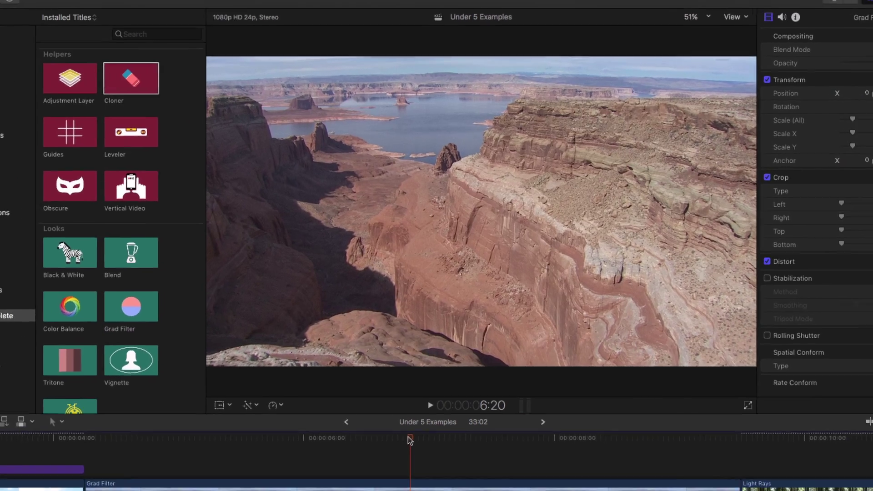
pyautogui.press('c')
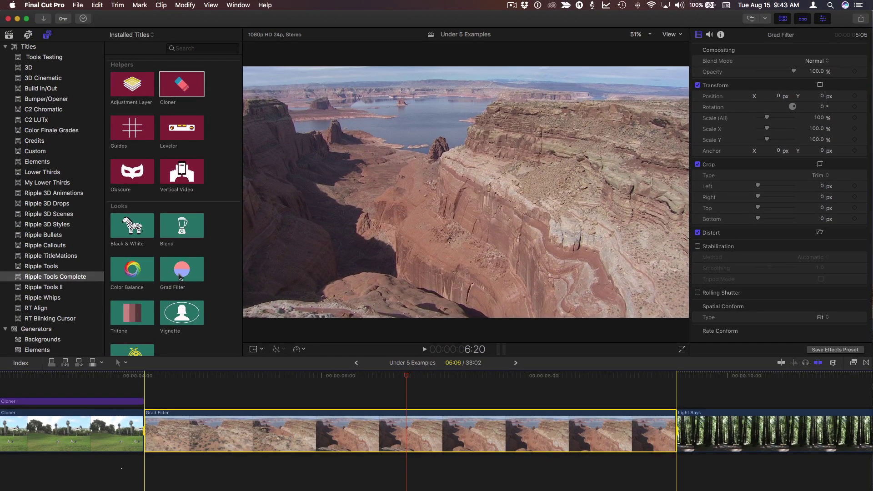
pyautogui.click(180, 277)
pyautogui.press('q')
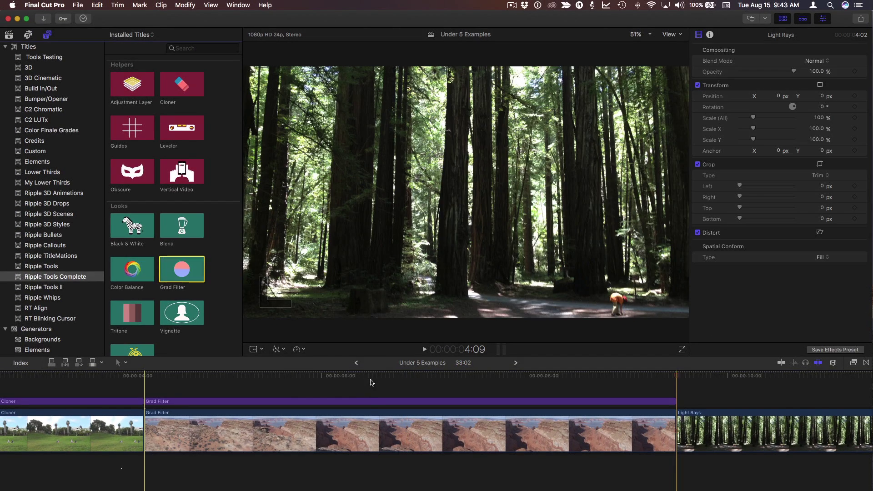
pyautogui.click(370, 378)
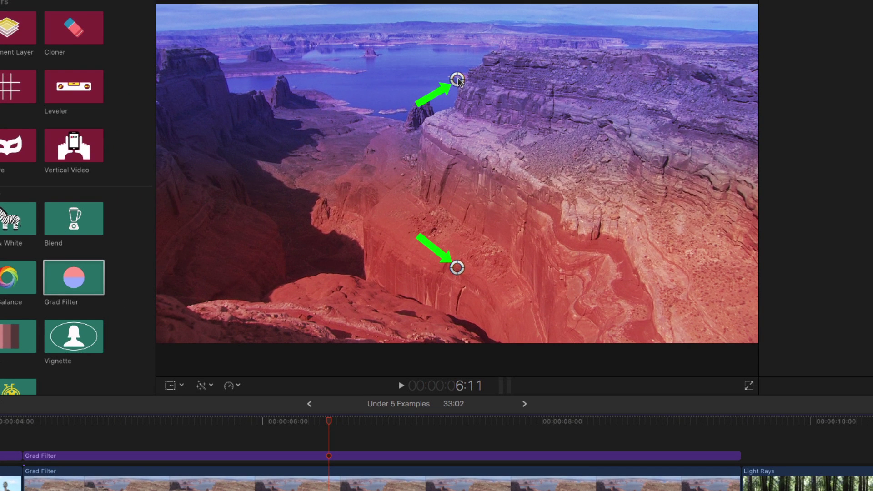
# Position the gradient's start and end points to tint the sky and the canyon floor.
pyautogui.moveTo(457, 80)
pyautogui.mouseDown()
pyautogui.moveTo(402, 47)
pyautogui.moveTo(430, 82)
pyautogui.moveTo(444, 84)
pyautogui.mouseUp()
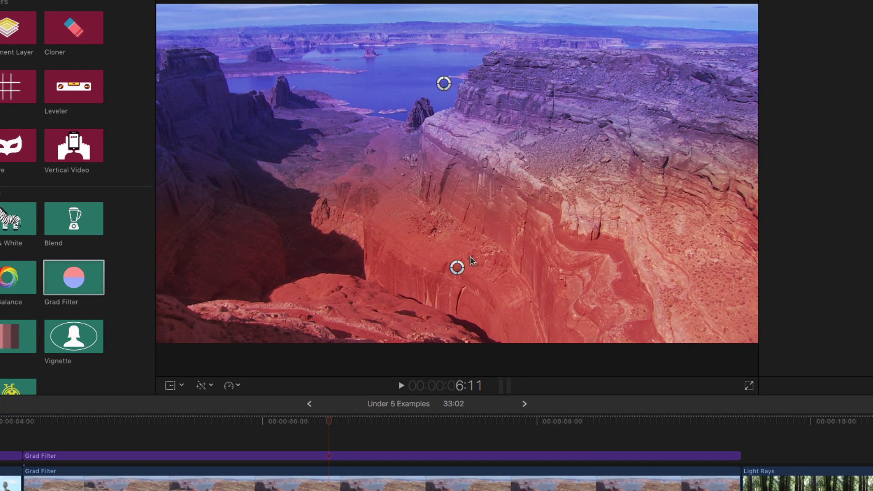
pyautogui.moveTo(456, 276)
pyautogui.mouseDown()
pyautogui.moveTo(455, 320)
pyautogui.moveTo(449, 277)
pyautogui.mouseUp()
pyautogui.moveTo(445, 84); pyautogui.dragTo(448, 69)
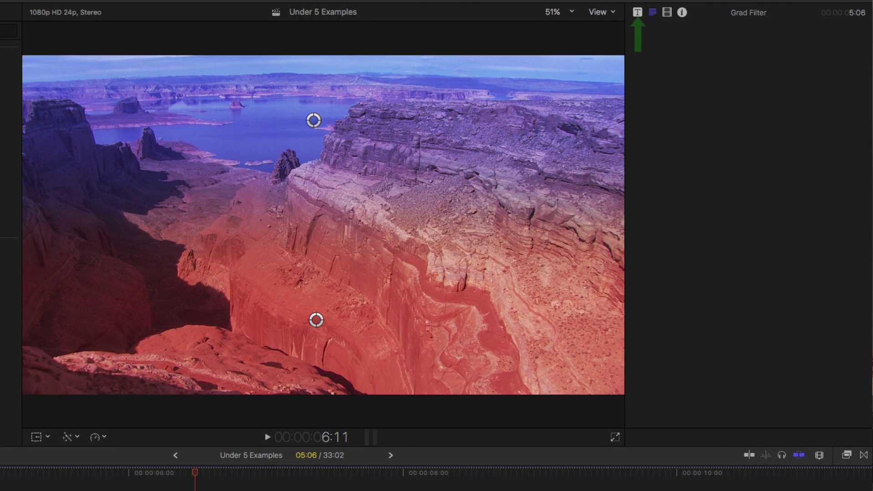
# Darken the gradient's blue stop and change its red stop to orange.
pyautogui.click(638, 14)
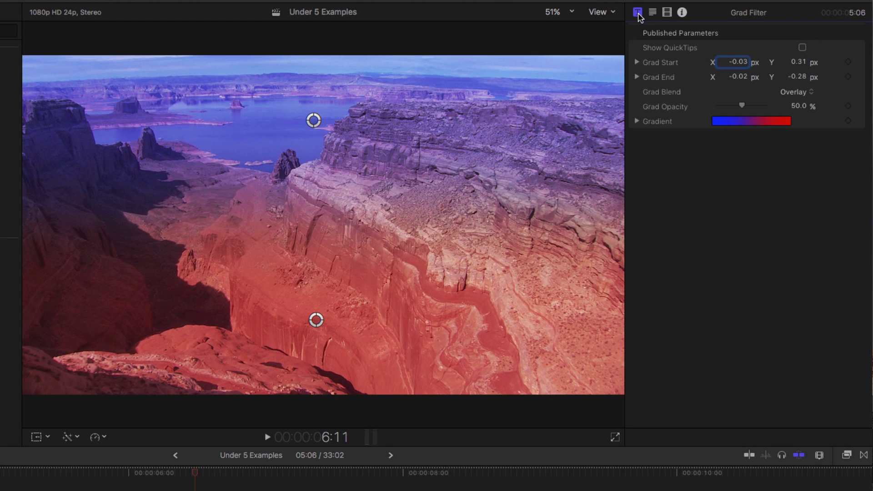
pyautogui.click(638, 122)
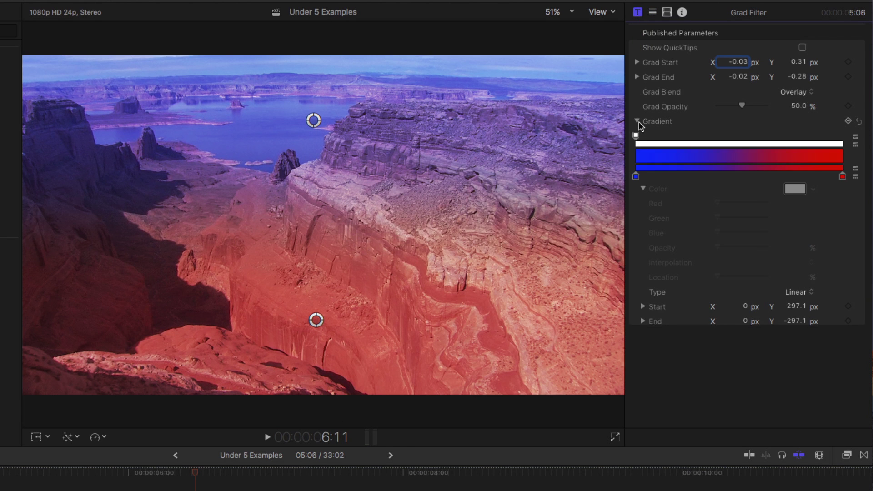
pyautogui.click(636, 176)
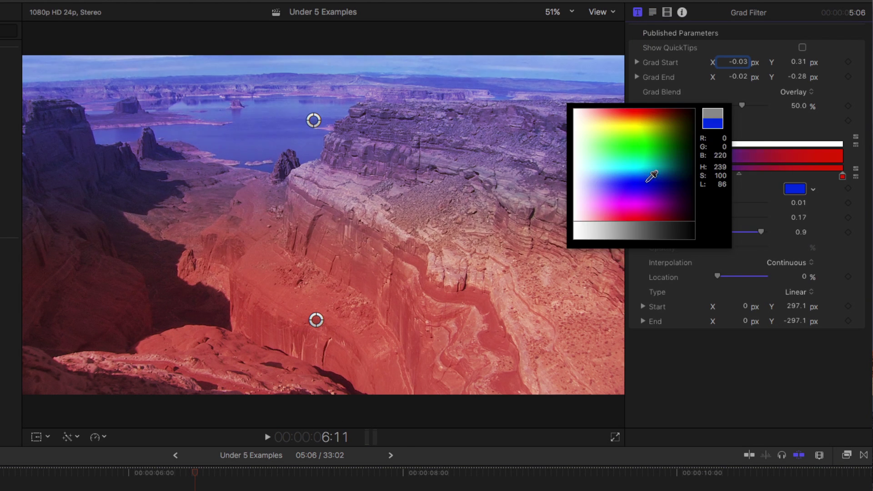
pyautogui.moveTo(649, 176); pyautogui.dragTo(659, 172)
pyautogui.click(843, 177)
pyautogui.click(843, 177)
pyautogui.moveTo(843, 176); pyautogui.dragTo(799, 111)
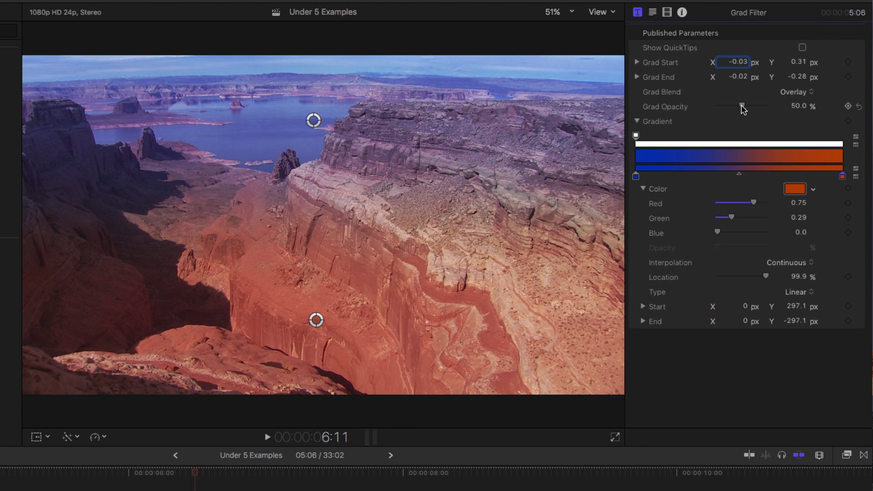
# Raise Grad Opacity to 63.04%, keep the type Linear, and nudge the start point up.
pyautogui.moveTo(745, 108); pyautogui.dragTo(749, 108)
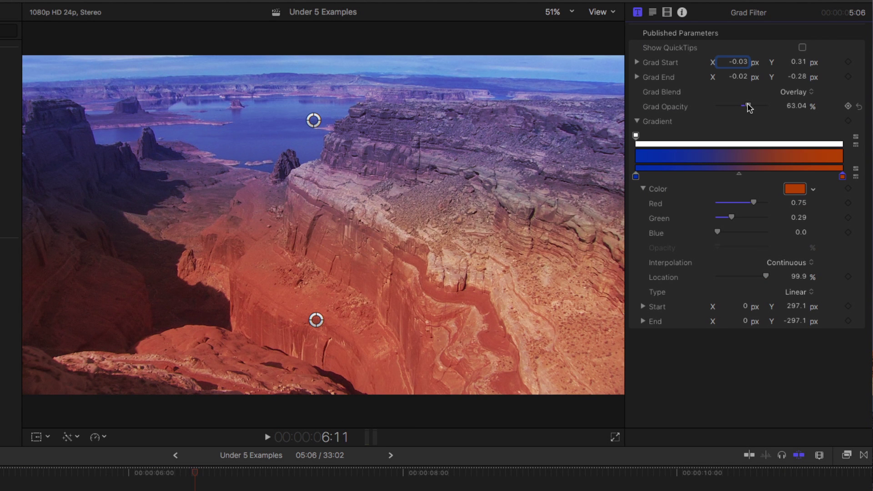
pyautogui.click(804, 298)
pyautogui.click(796, 290)
pyautogui.moveTo(313, 120); pyautogui.dragTo(310, 111)
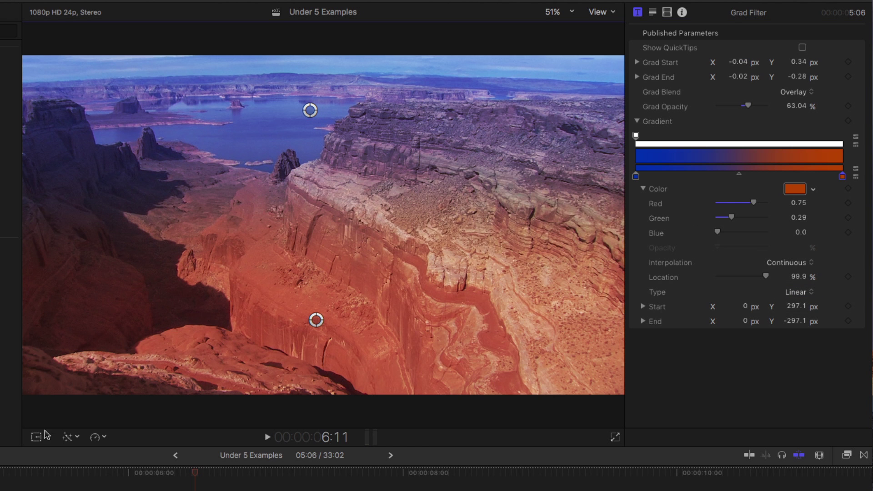
# At 4:18, move the gradient start higher and end lower, and add a keyframe.
pyautogui.write('418')
pyautogui.press('Return')
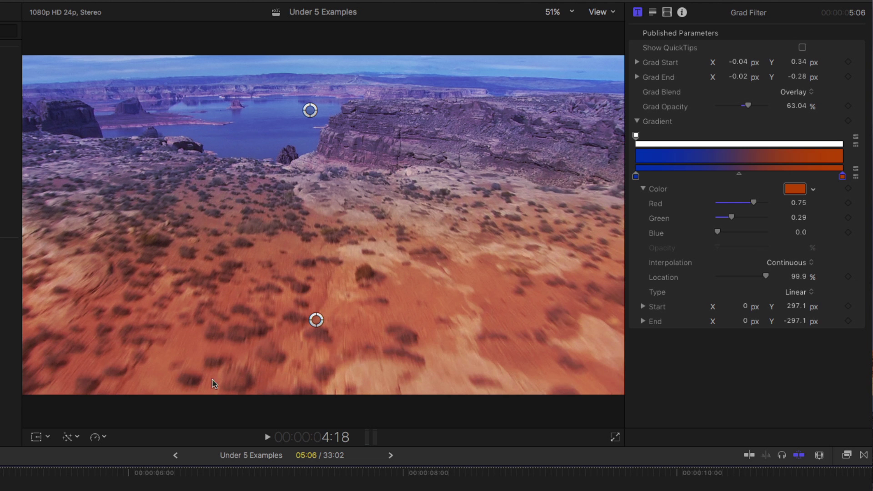
pyautogui.moveTo(309, 120); pyautogui.dragTo(303, 85)
pyautogui.moveTo(317, 321); pyautogui.dragTo(303, 378)
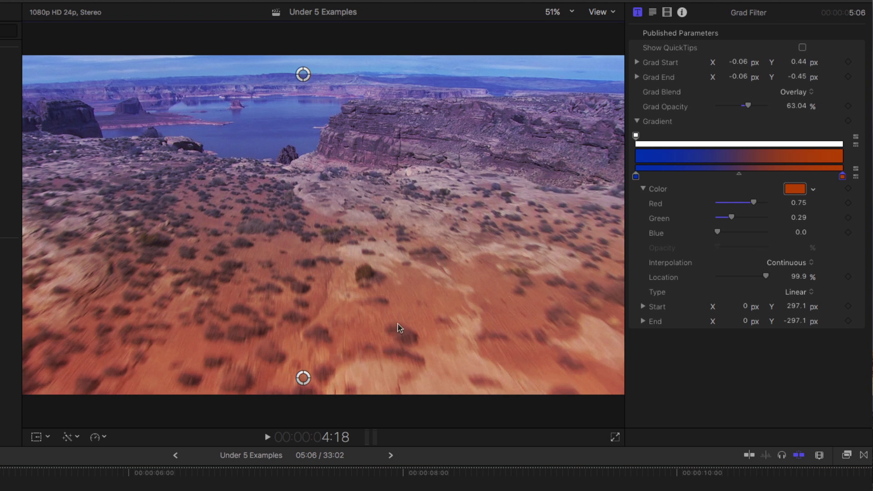
pyautogui.click(849, 62)
# At 5:19, reposition the gradient end and raise the start to the top edge, then preview.
pyautogui.moveTo(2, 474); pyautogui.dragTo(103, 474)
pyautogui.moveTo(300, 378); pyautogui.dragTo(298, 341)
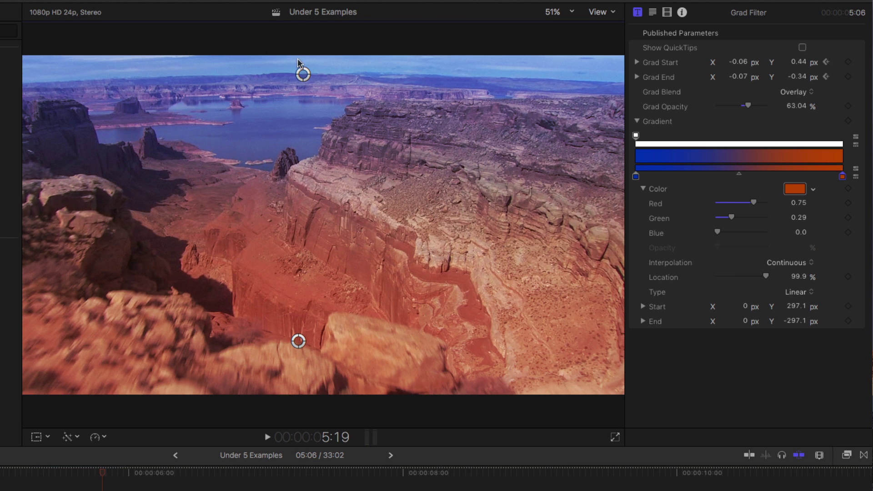
pyautogui.moveTo(302, 73); pyautogui.dragTo(237, 40)
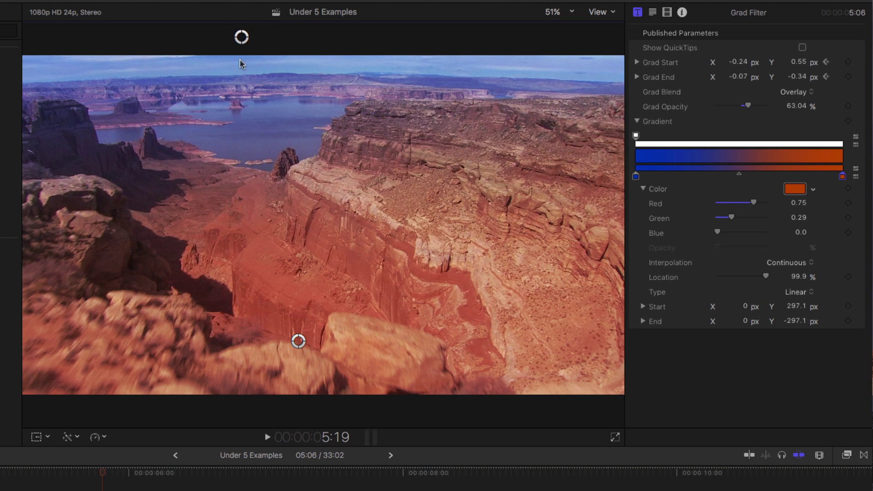
pyautogui.moveTo(95, 476); pyautogui.dragTo(206, 486)
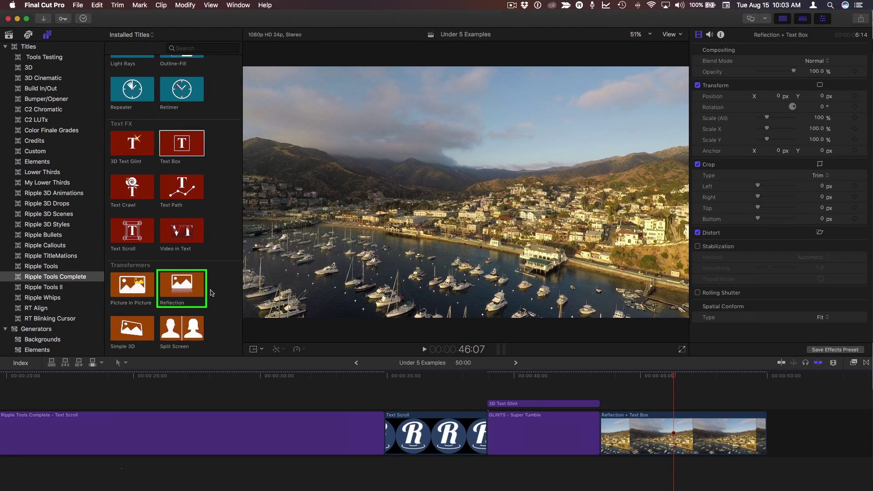
# Select the harbour clip and add the Reflection title as a connected clip above it.
pyautogui.moveTo(676, 377)
pyautogui.mouseDown()
pyautogui.moveTo(624, 377)
pyautogui.moveTo(631, 377)
pyautogui.moveTo(620, 385)
pyautogui.moveTo(693, 386)
pyautogui.moveTo(673, 386)
pyautogui.mouseUp()
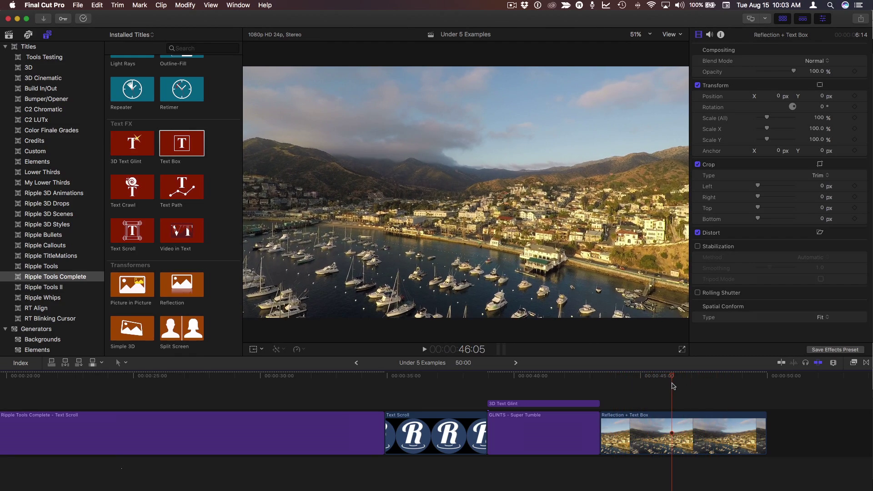
pyautogui.press('c')
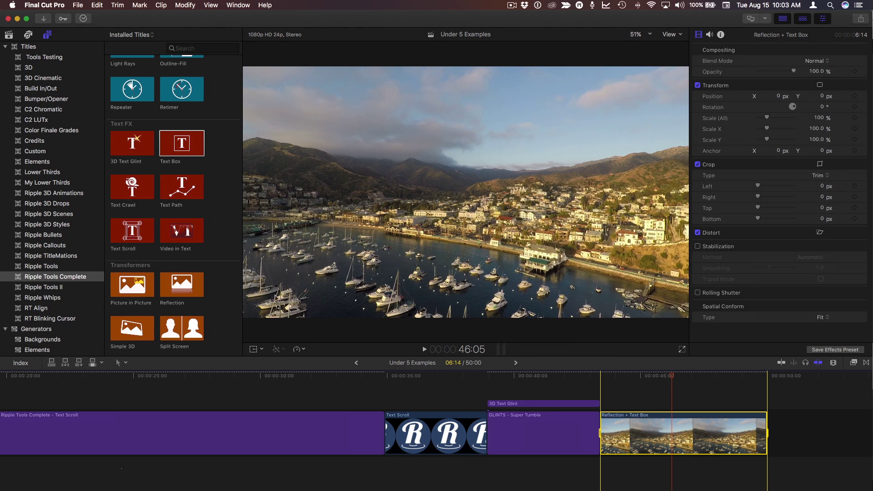
pyautogui.moveTo(184, 288); pyautogui.dragTo(692, 387)
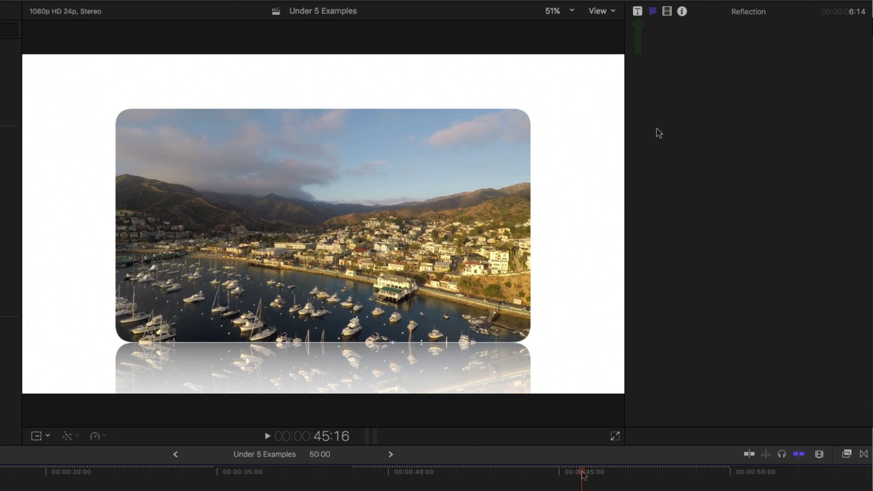
# Give the Reflection a pale pink background and set Mask Roundness to 29.
pyautogui.click(639, 13)
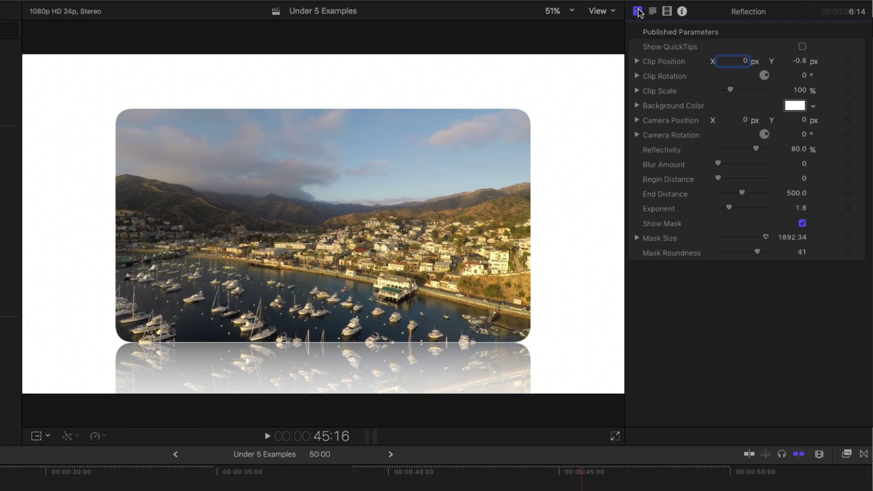
pyautogui.click(814, 107)
pyautogui.moveTo(824, 180); pyautogui.dragTo(725, 114)
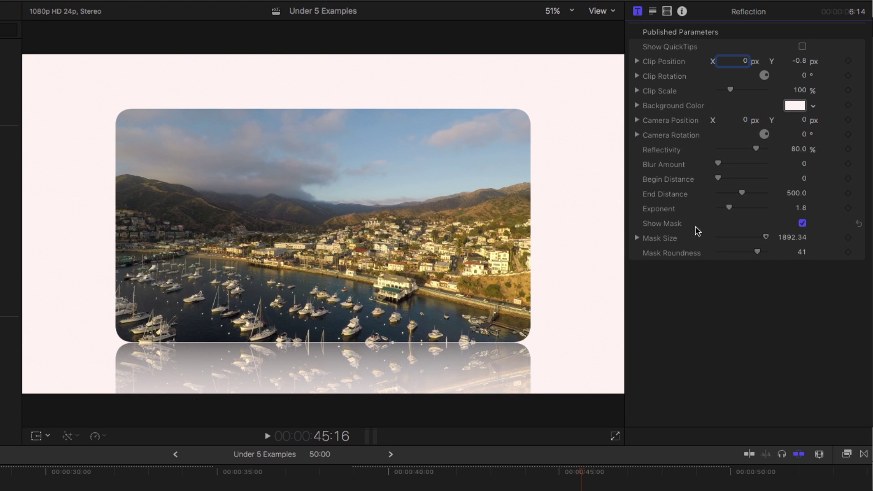
pyautogui.moveTo(759, 254)
pyautogui.mouseDown()
pyautogui.moveTo(740, 254)
pyautogui.moveTo(748, 254)
pyautogui.mouseUp()
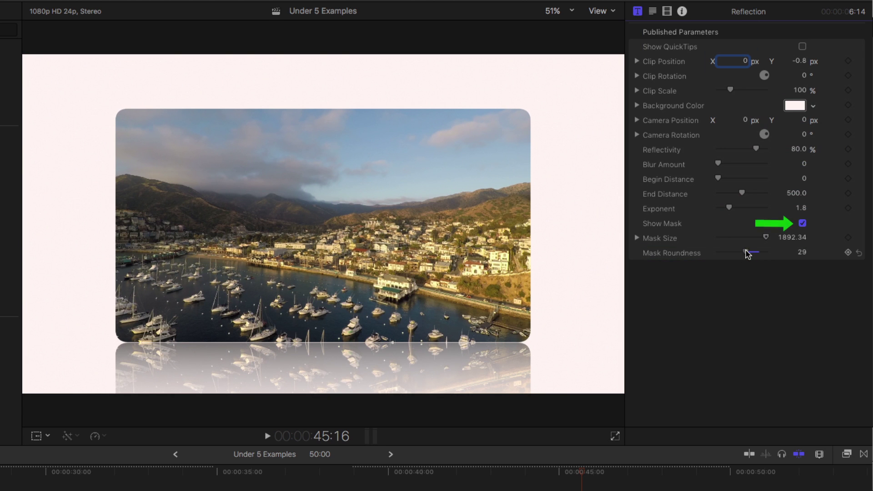
pyautogui.click(802, 223)
pyautogui.click(803, 223)
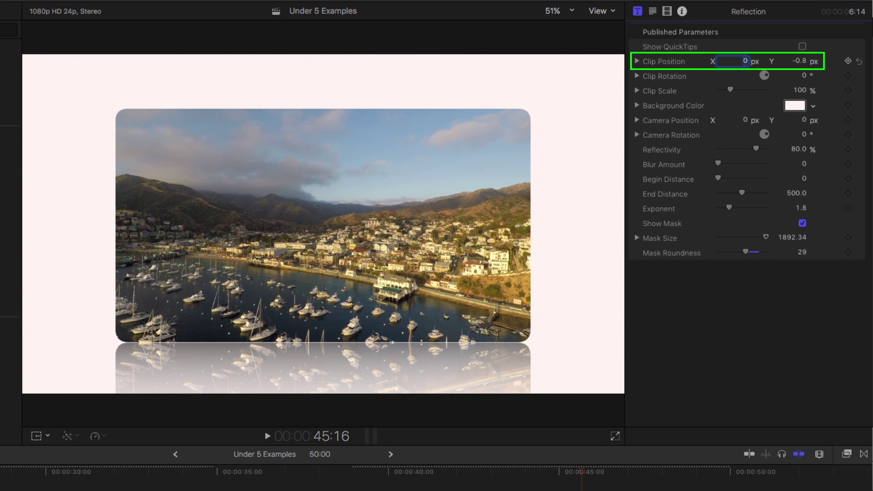
# Try out the clip position, then pull Camera Position Z back to 263.01 px.
pyautogui.moveTo(801, 64); pyautogui.dragTo(800, 60)
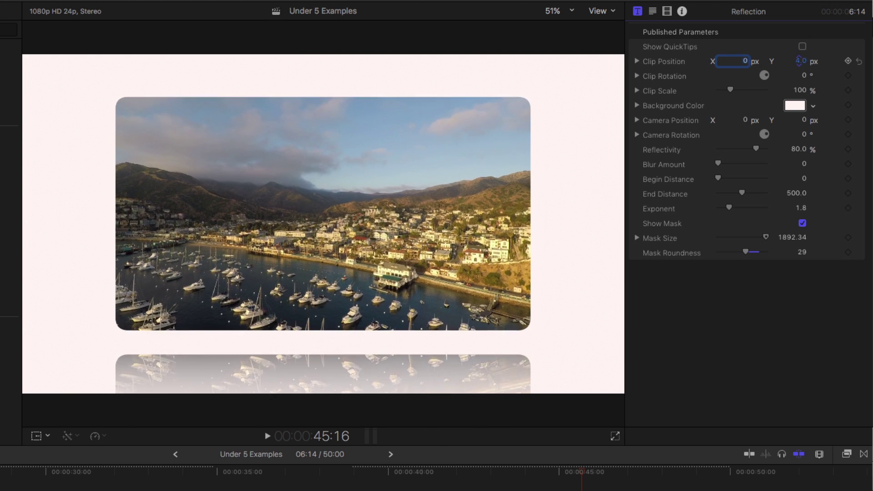
pyautogui.press('super+z')
pyautogui.click(637, 61)
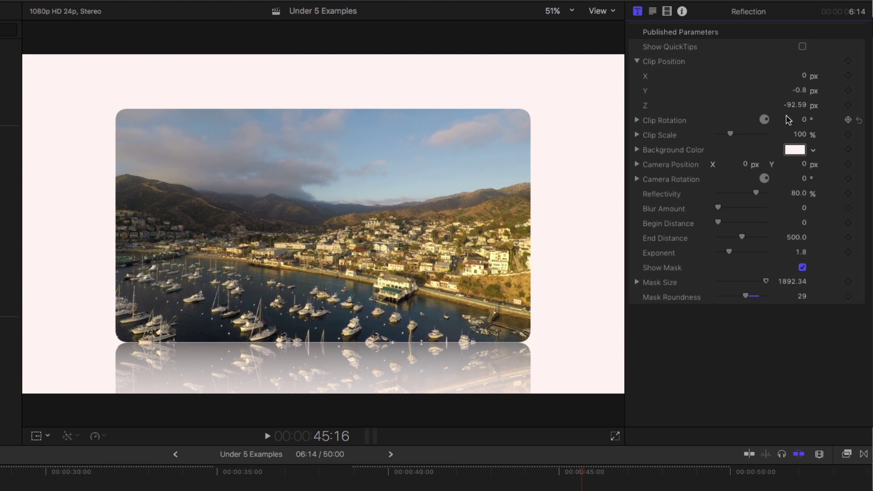
pyautogui.moveTo(795, 104); pyautogui.dragTo(795, 104)
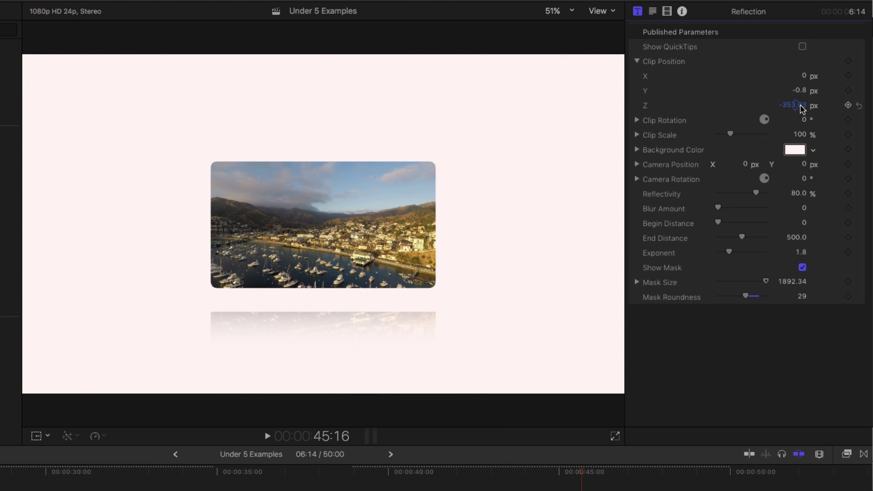
pyautogui.moveTo(803, 109); pyautogui.dragTo(799, 98)
pyautogui.click(637, 61)
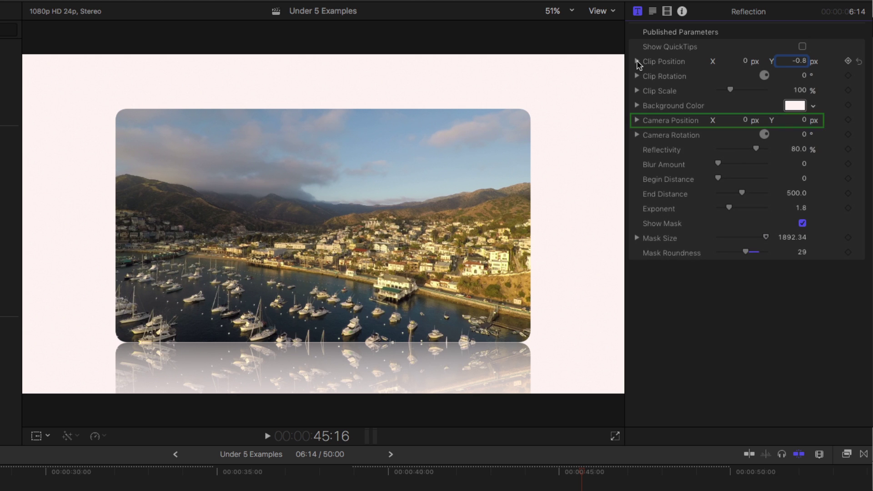
pyautogui.click(638, 120)
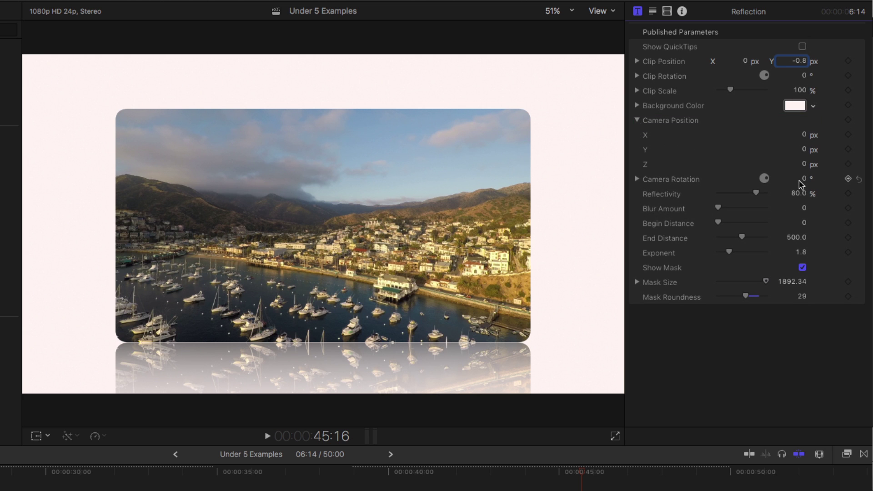
pyautogui.moveTo(804, 164)
pyautogui.mouseDown()
pyautogui.moveTo(804, 138)
pyautogui.moveTo(806, 165)
pyautogui.mouseUp()
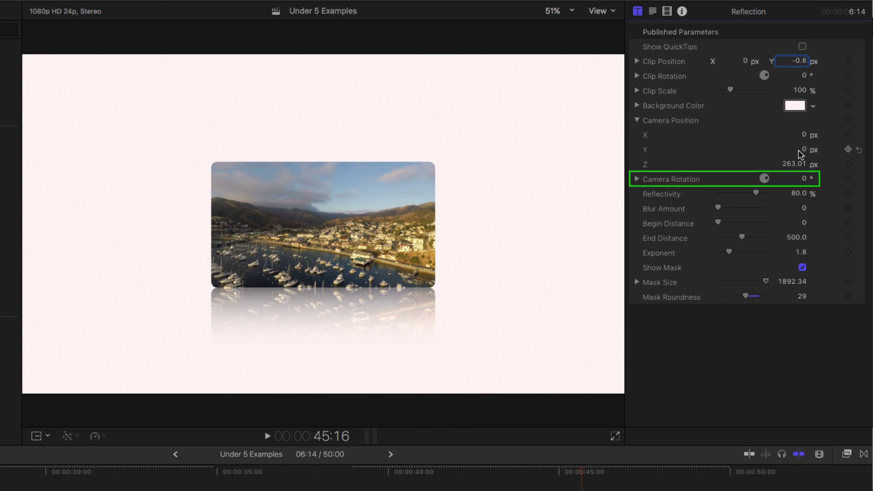
pyautogui.click(637, 179)
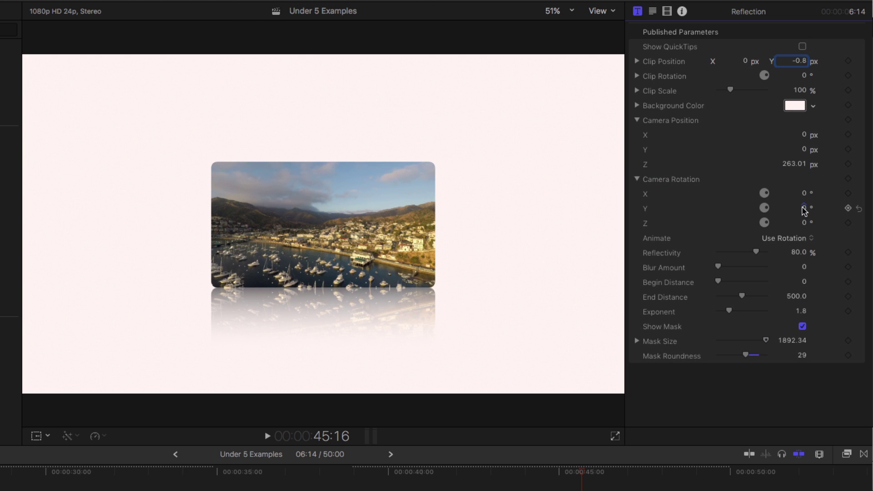
# Rotate the harbour clip to 25.8° on Y and move the camera in to Z 9.98 px.
pyautogui.moveTo(805, 208); pyautogui.dragTo(804, 208)
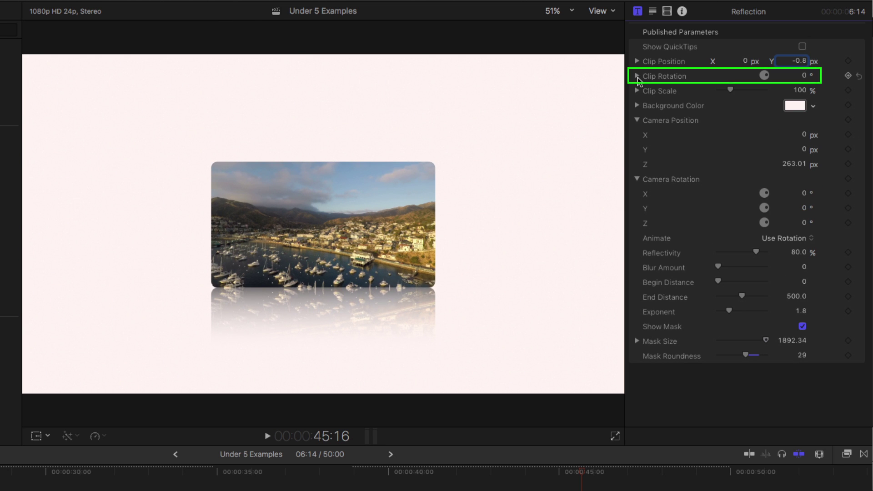
pyautogui.click(637, 76)
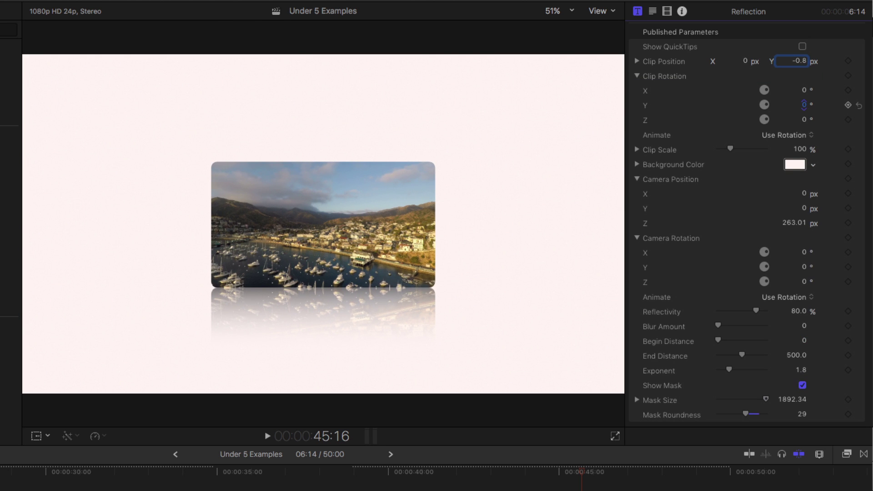
pyautogui.moveTo(804, 105); pyautogui.dragTo(807, 108)
pyautogui.moveTo(801, 227)
pyautogui.mouseDown()
pyautogui.moveTo(794, 223)
pyautogui.moveTo(802, 228)
pyautogui.mouseUp()
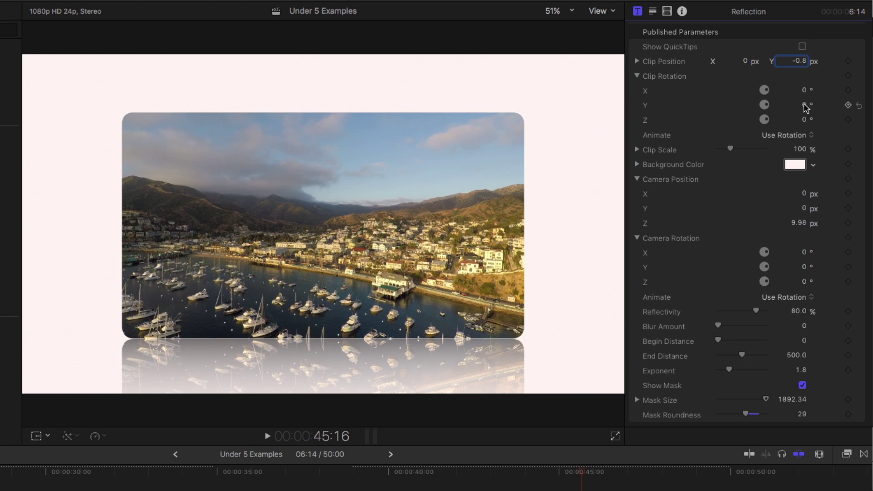
pyautogui.moveTo(804, 104); pyautogui.dragTo(734, 63)
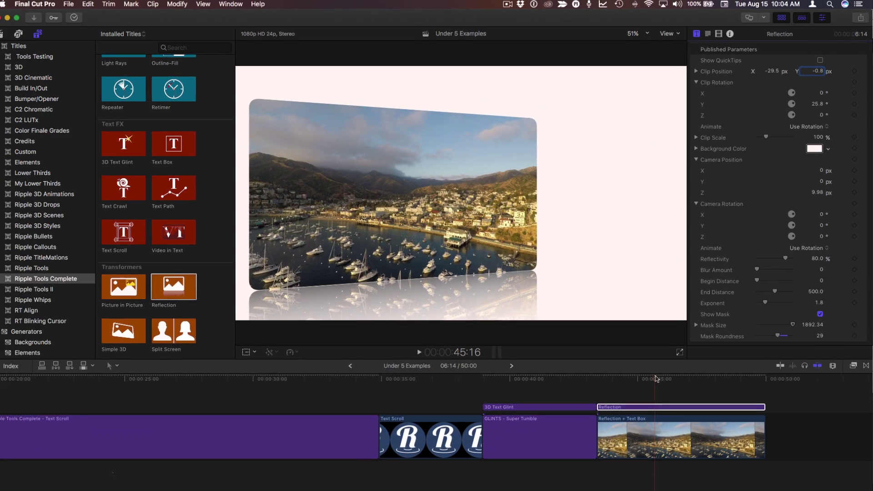
# Connect a Text Box title above the harbour Reflection clip.
pyautogui.click(620, 430)
pyautogui.press('c')
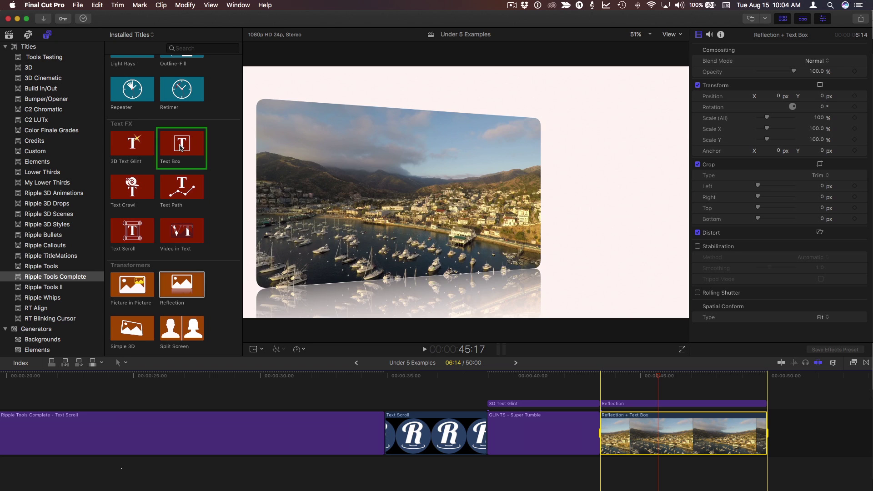
pyautogui.click(181, 147)
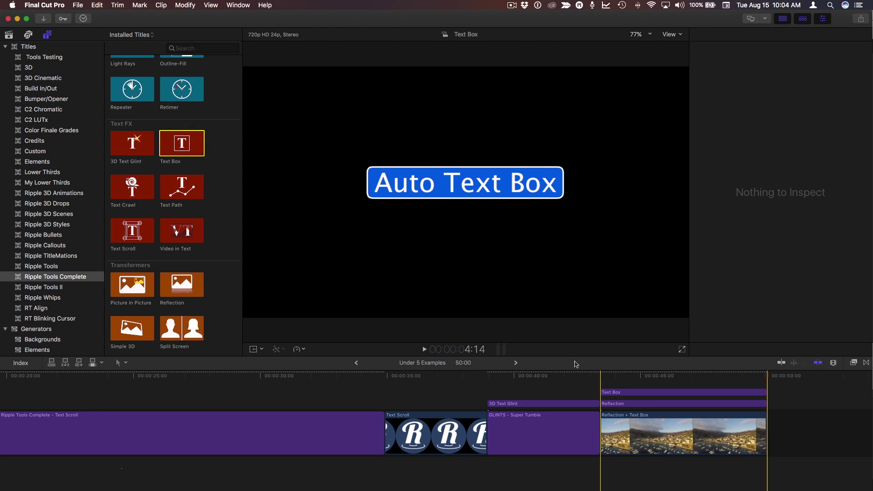
pyautogui.press('q')
pyautogui.click(664, 385)
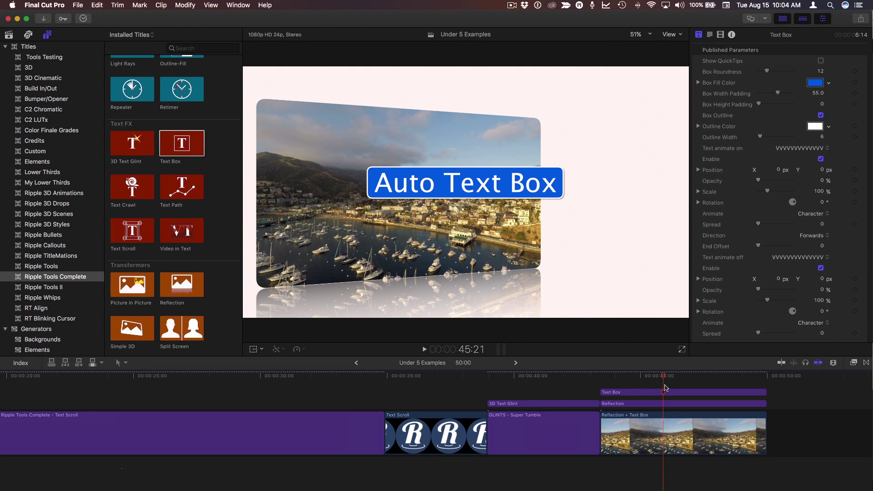
# Make the title read CATALINA in Manly Man Font at size 60.
pyautogui.doubleClick(489, 194)
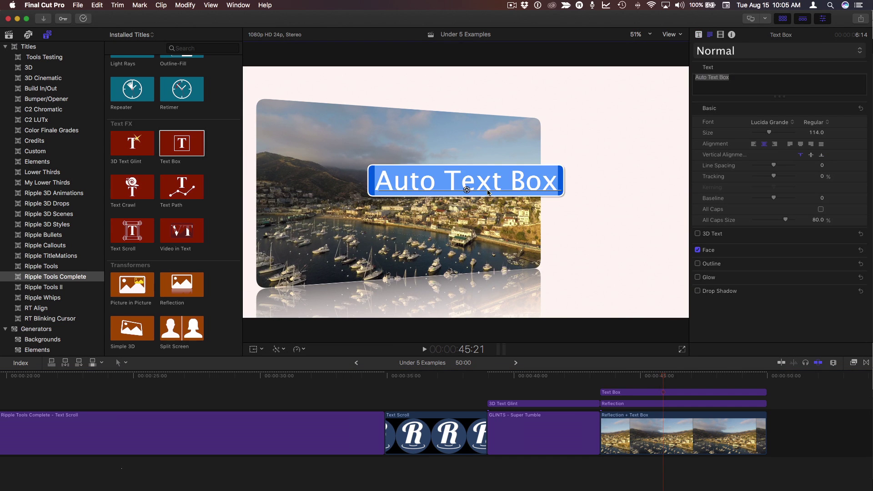
pyautogui.write('CAT')
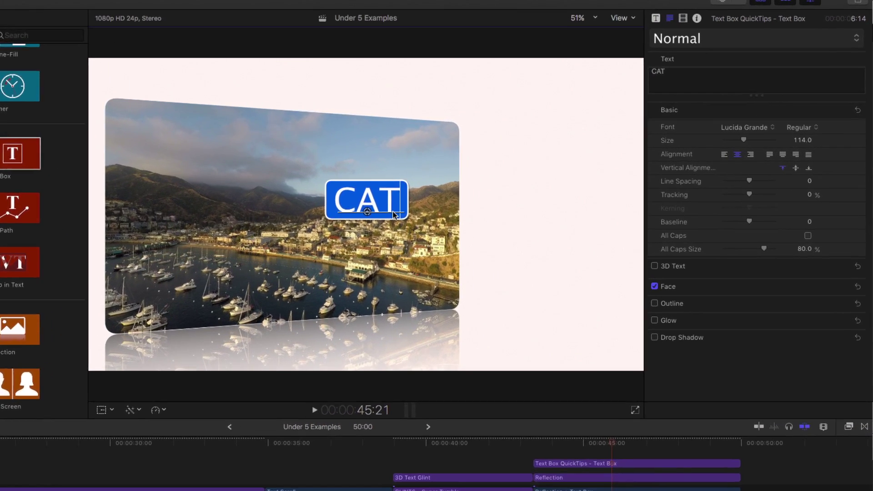
pyautogui.write('ALINA')
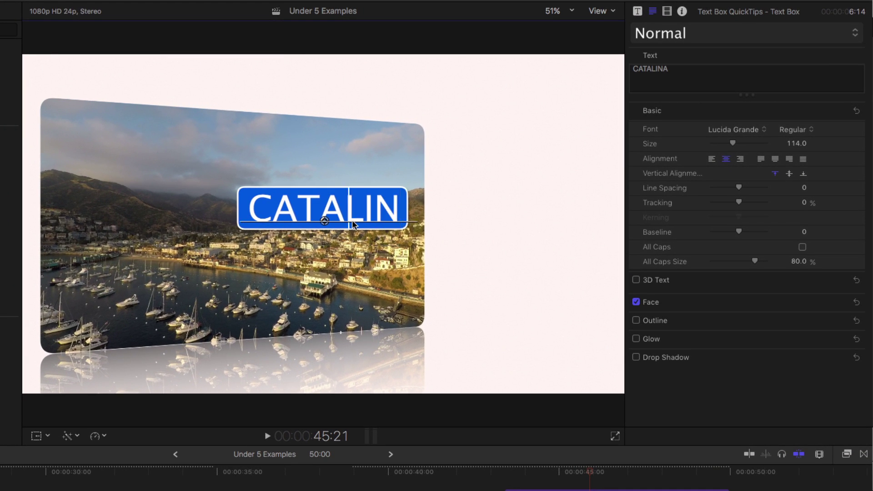
pyautogui.press('Escape')
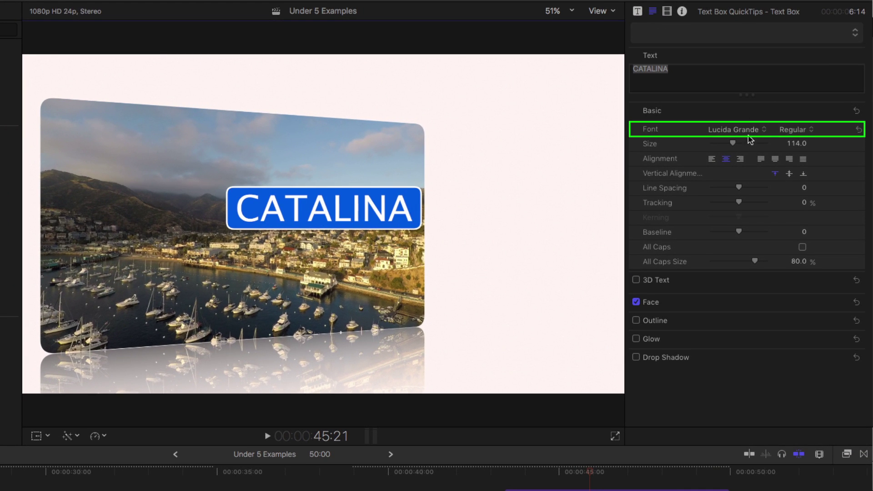
pyautogui.click(748, 130)
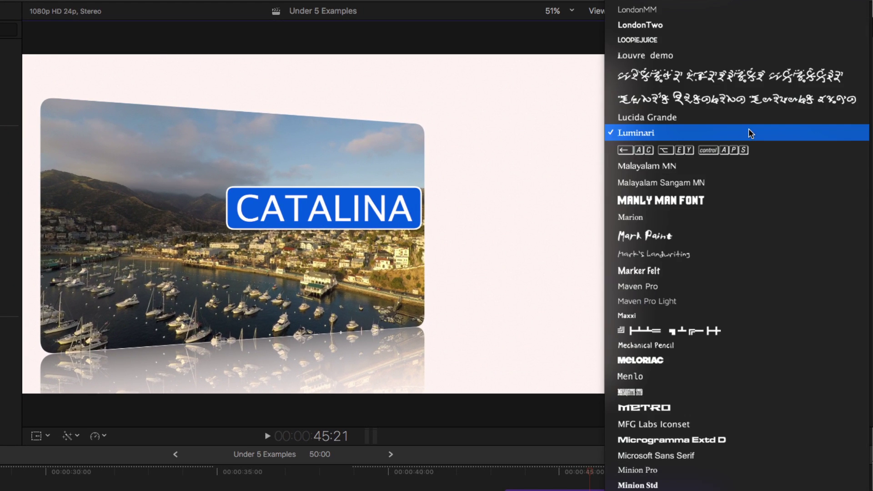
pyautogui.click(707, 195)
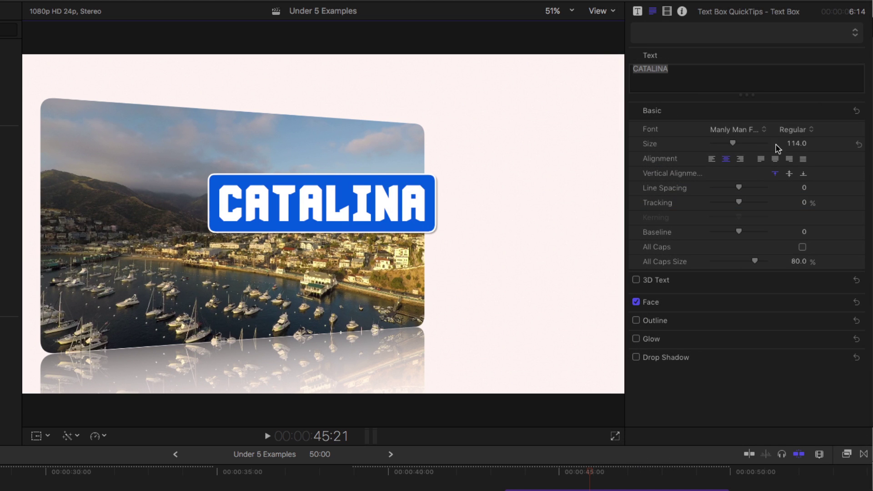
pyautogui.moveTo(733, 145); pyautogui.dragTo(722, 144)
# Set the Box Fill Color by sampling a colour from the video.
pyautogui.click(638, 11)
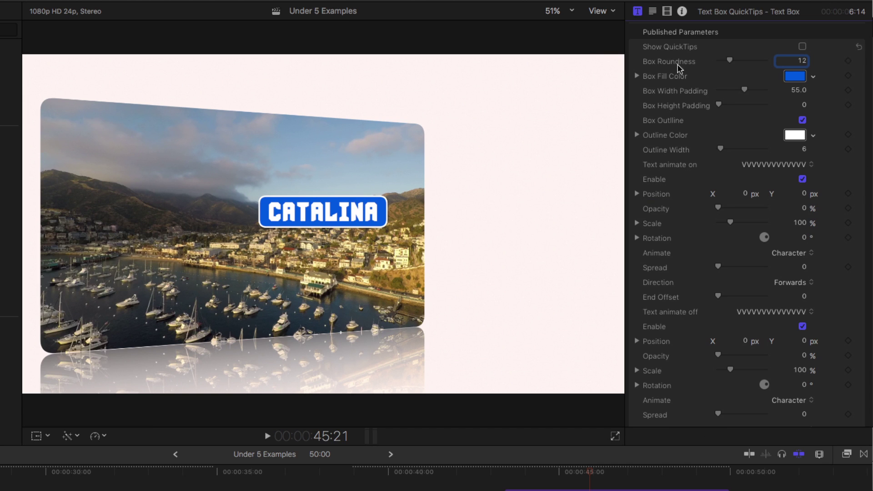
pyautogui.click(794, 78)
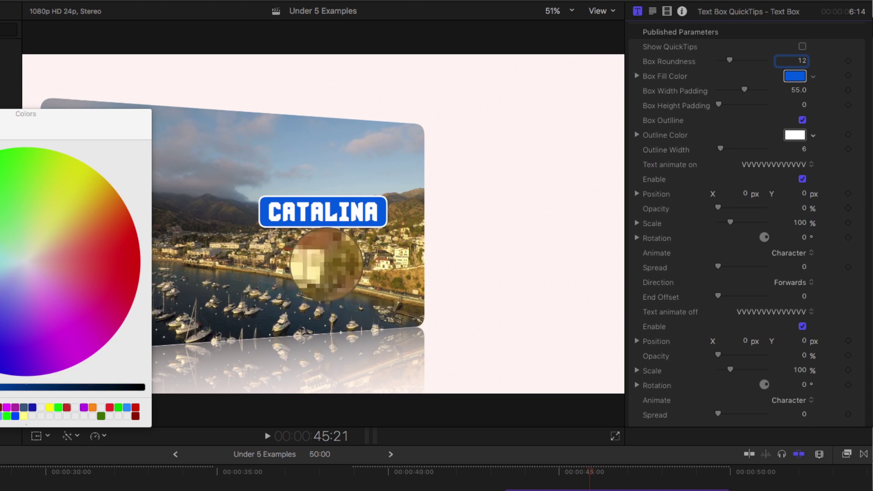
pyautogui.click(333, 262)
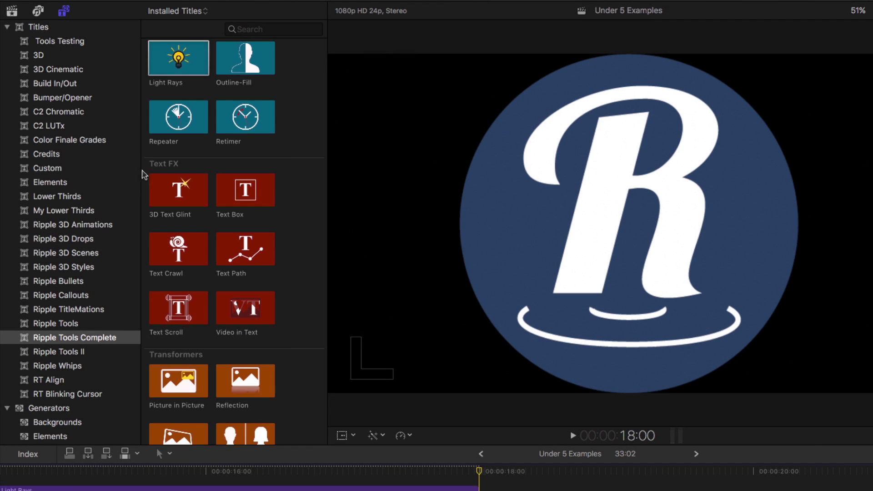
# Insert the Text Scroll credits title at the playhead and zoom the timeline out to see it.
pyautogui.click(178, 309)
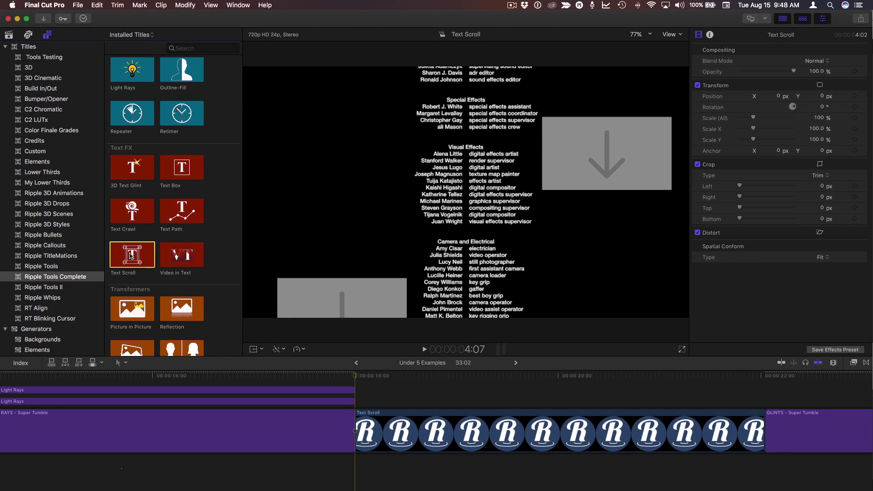
pyautogui.press('w')
pyautogui.hscroll(-15, 341, 377)
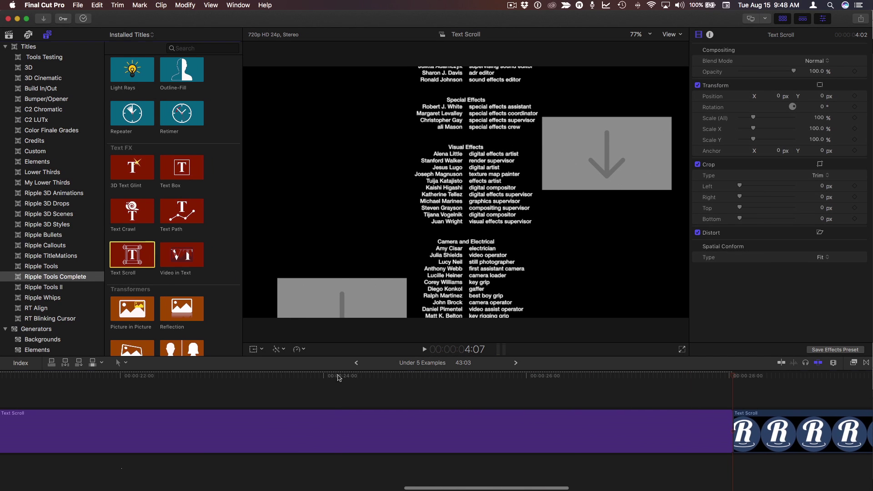
pyautogui.press('s')
pyautogui.press('super+minus')
pyautogui.press('super+minus')
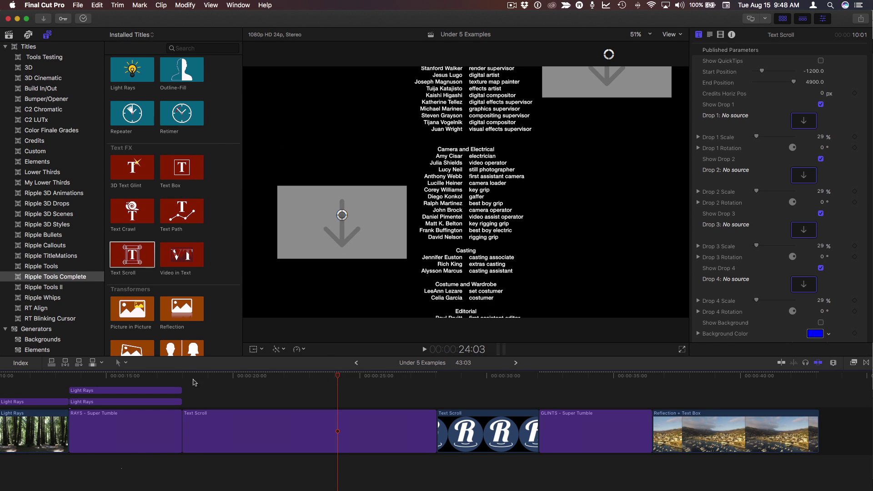
# Preview the credits, then ripple-lengthen the Text Scroll clip so later clips move down.
pyautogui.click(183, 376)
pyautogui.press('space')
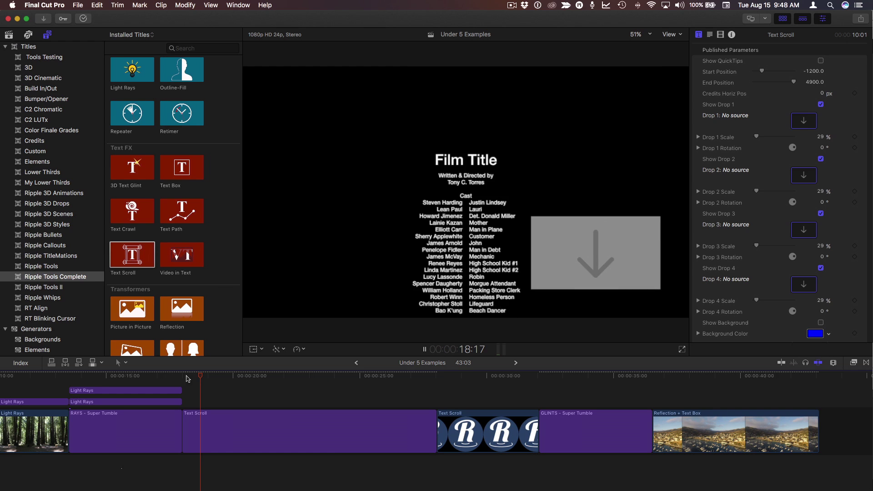
pyautogui.press('space')
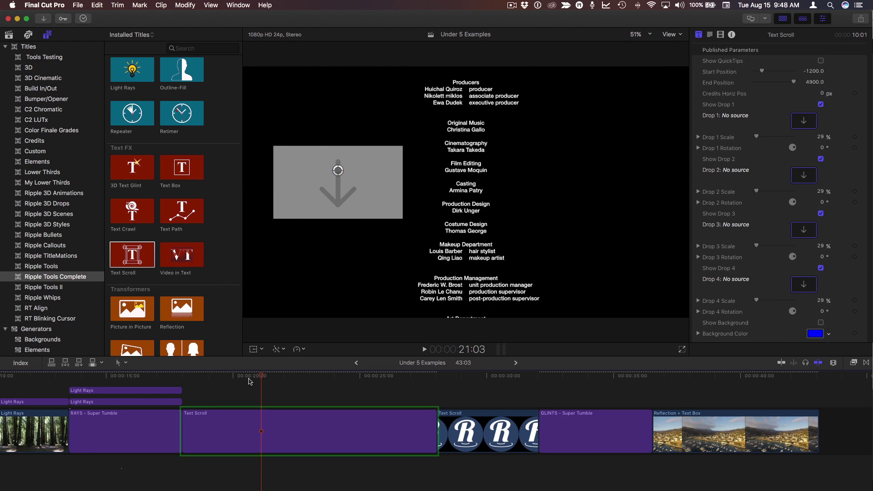
pyautogui.click(260, 377)
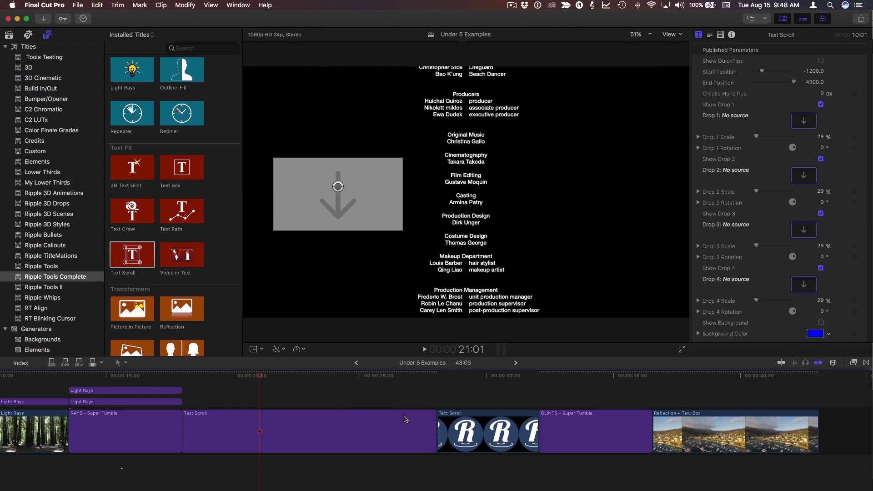
pyautogui.moveTo(433, 424); pyautogui.dragTo(610, 429)
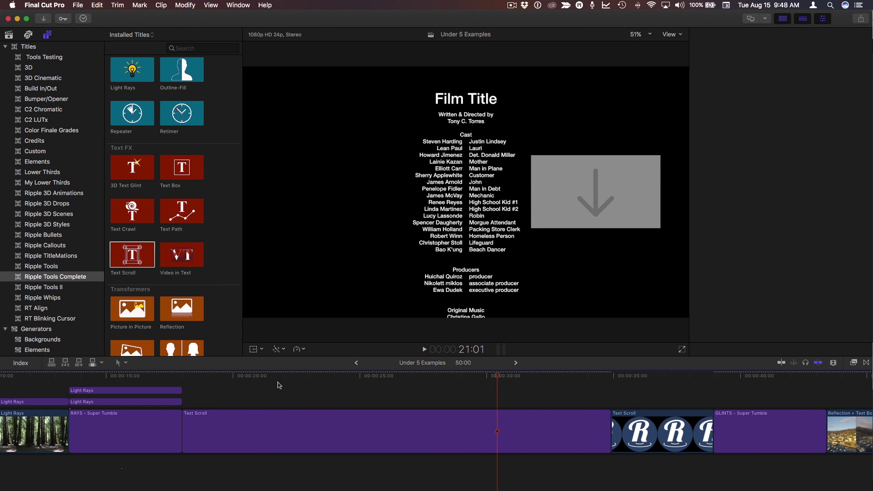
pyautogui.click(250, 376)
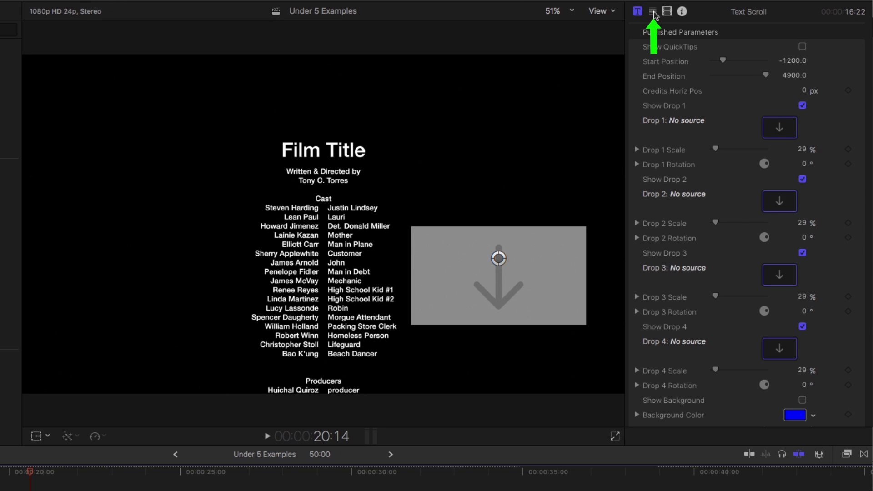
# In the Text inspector, enlarge the text field and replace Film Title with 'Ripple Tools Complete'.
pyautogui.click(654, 12)
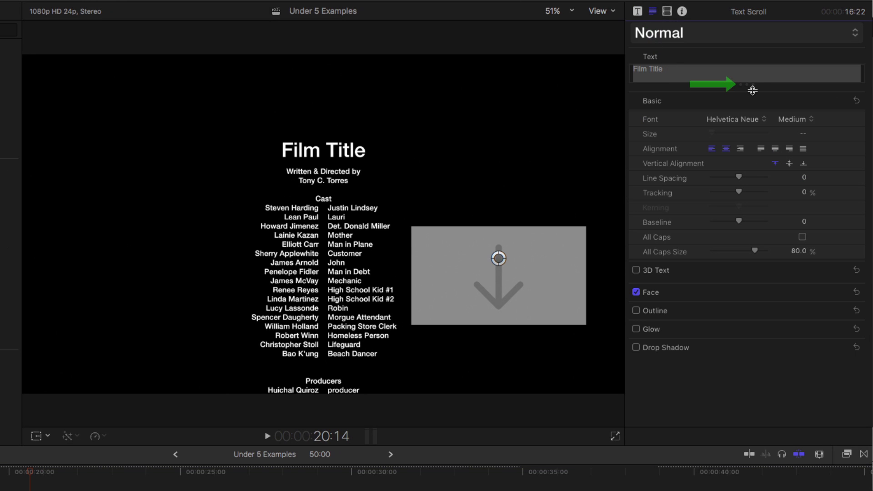
pyautogui.moveTo(752, 87); pyautogui.dragTo(750, 411)
pyautogui.click(669, 69)
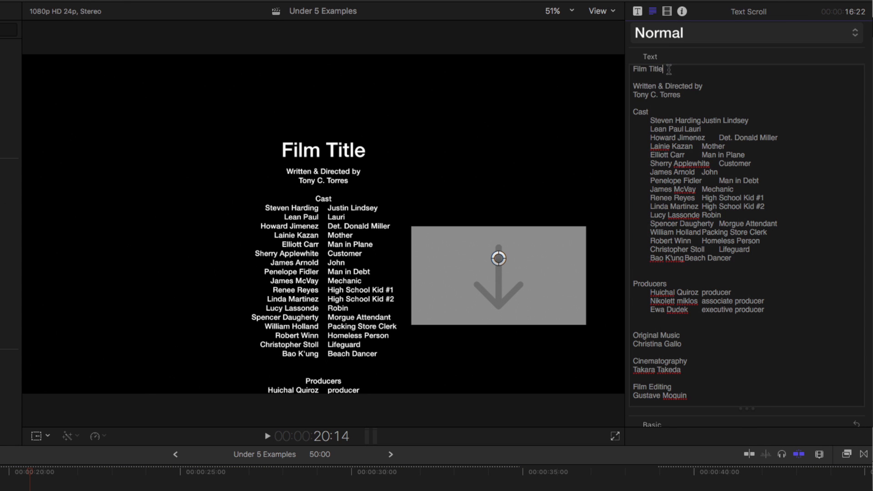
pyautogui.write('Ripple Tools Complete')
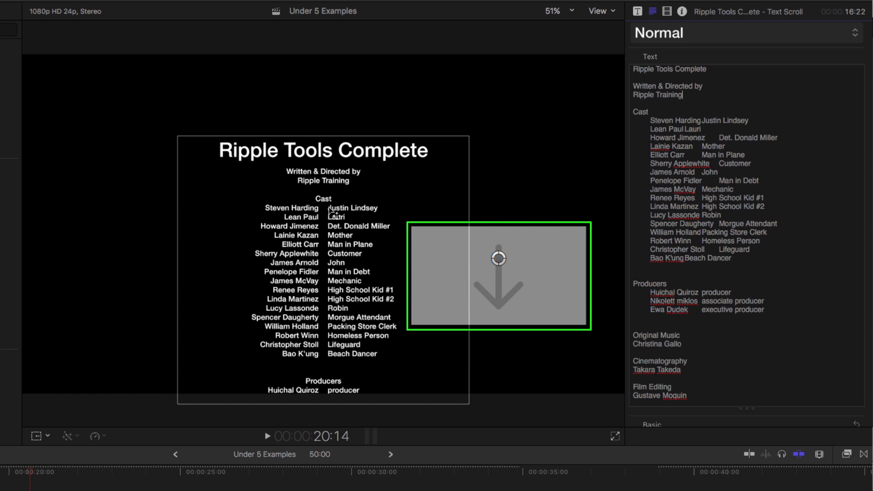
pyautogui.click(638, 12)
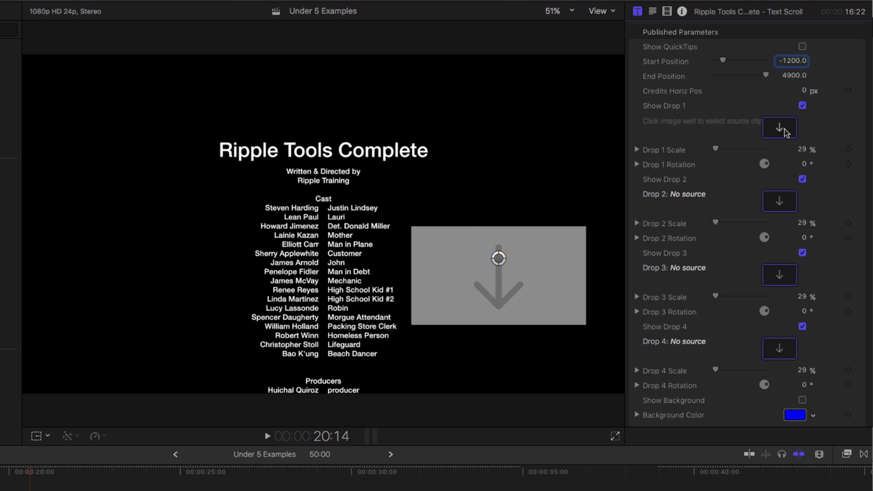
# Load the R logo clip into the Drop 1 image well.
pyautogui.click(780, 127)
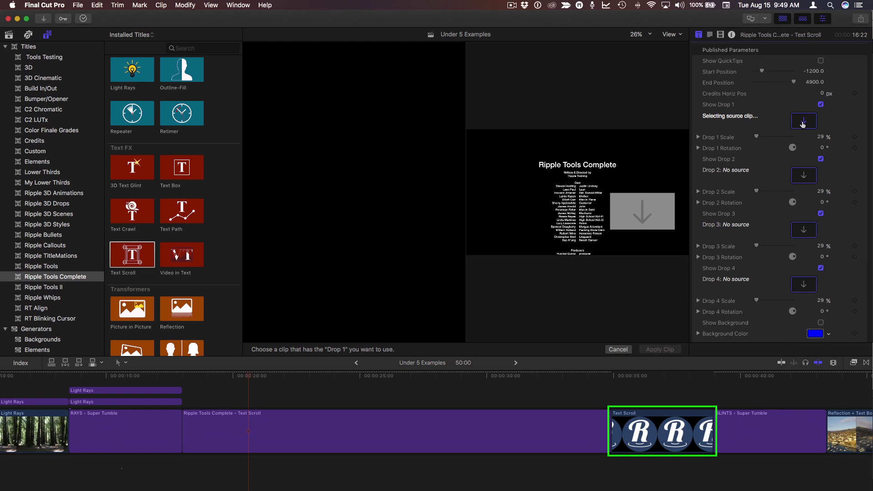
pyautogui.click(657, 438)
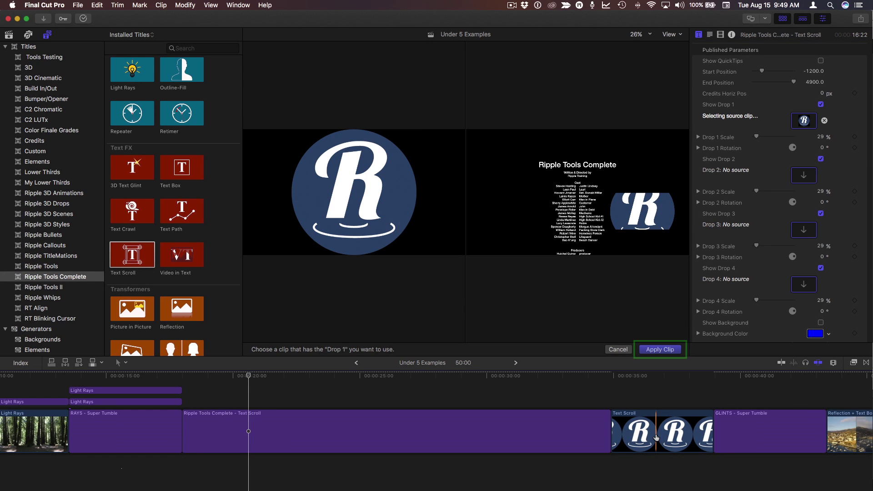
pyautogui.click(660, 350)
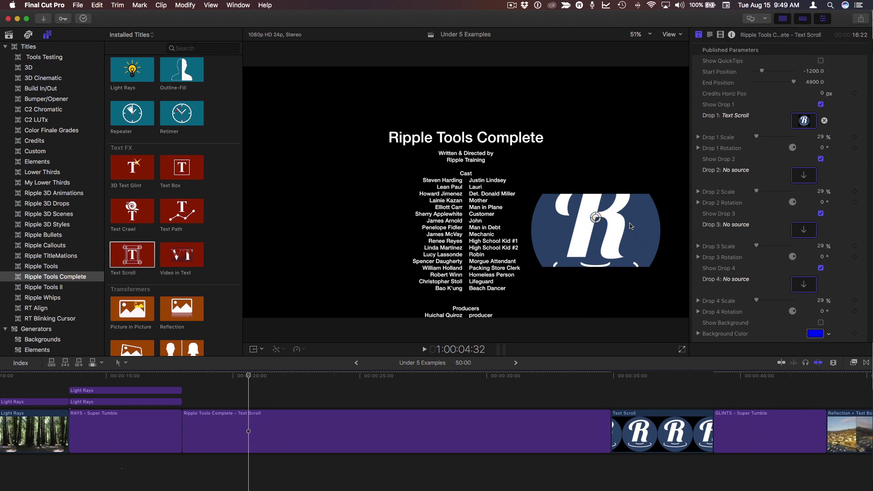
# Shrink the logo to fit its drop zone, preview the credits, and turn off Show Drop 2.
pyautogui.click(631, 226)
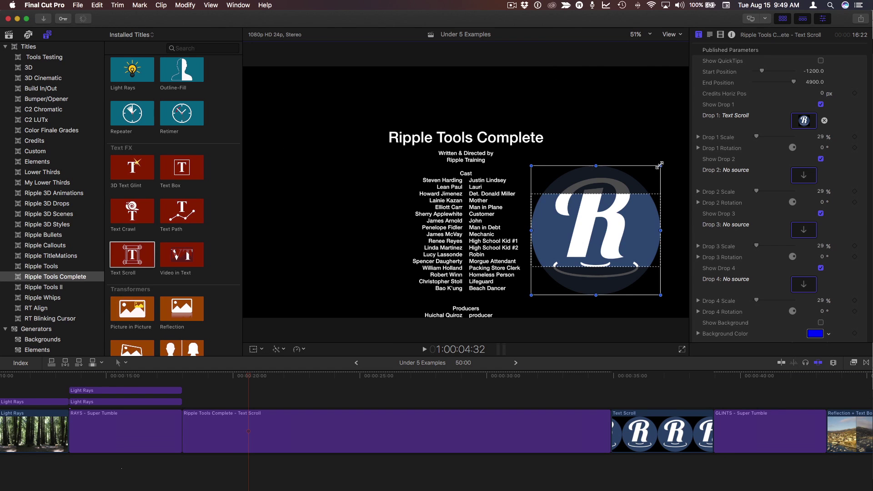
pyautogui.moveTo(660, 165); pyautogui.dragTo(627, 200)
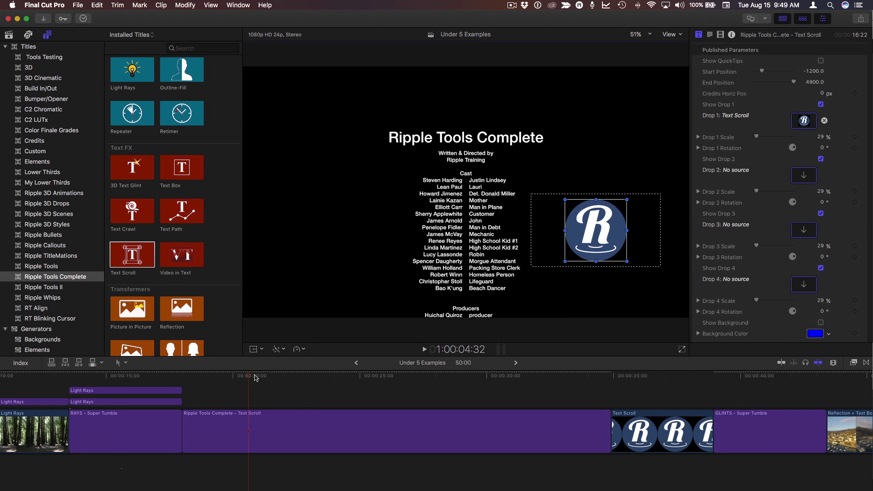
pyautogui.press('space')
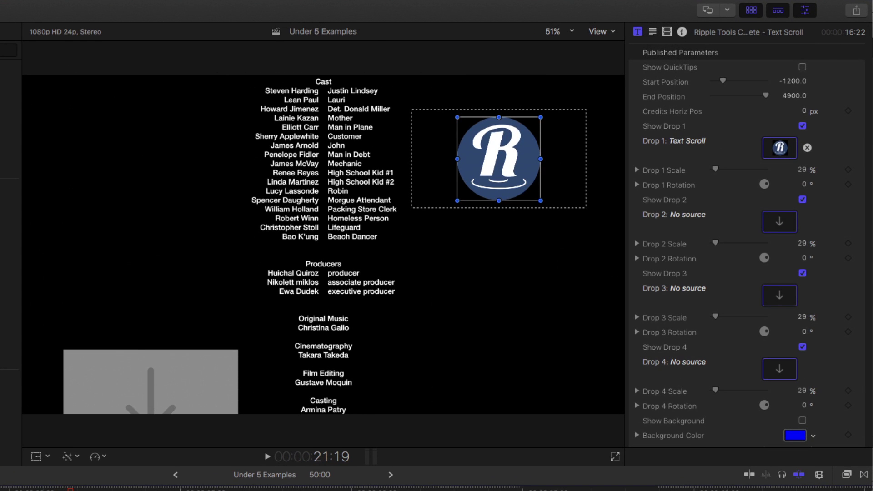
pyautogui.click(803, 201)
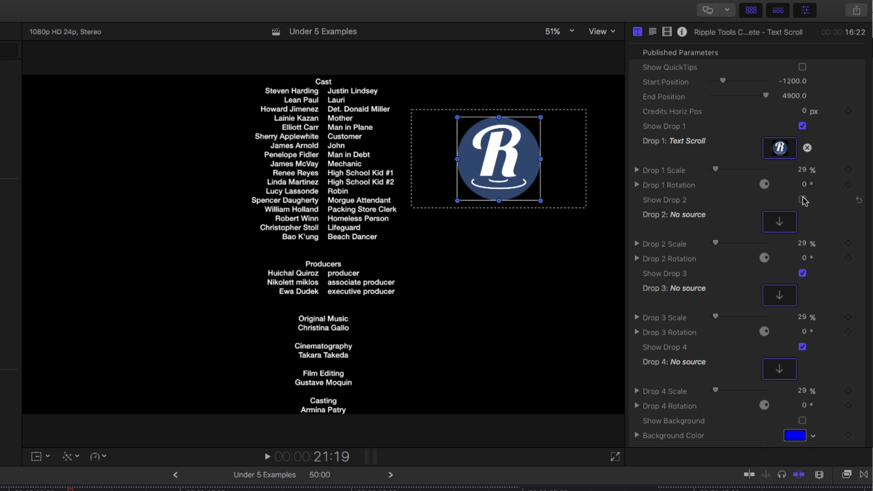